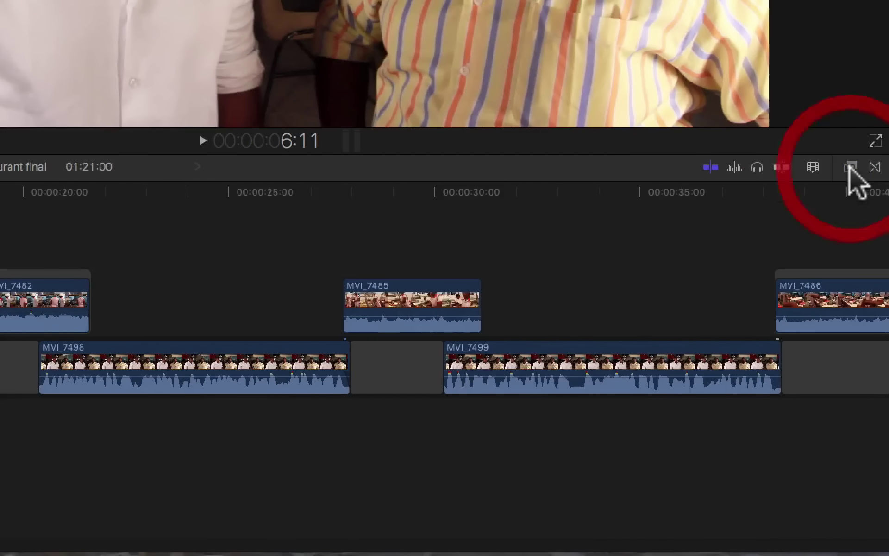
Show the effects browser beside the timeline and widen it so the category names are fully readable.
left_click(850, 167)
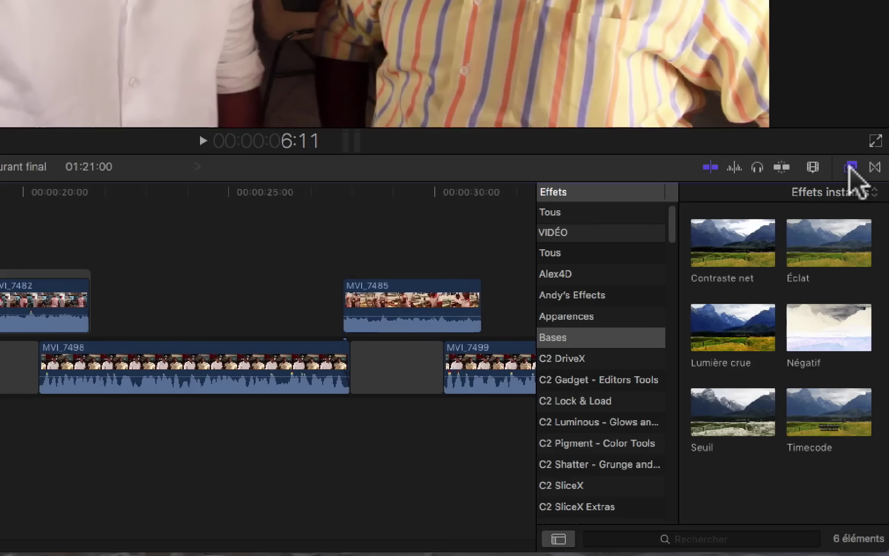
left_click(520, 203)
left_click_drag(521, 203, 364, 219)
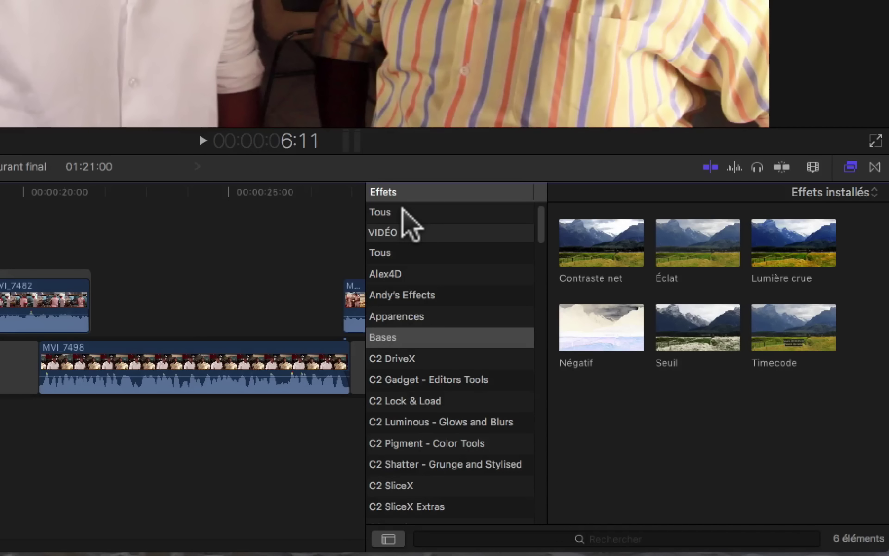
Look through the list of video and audio effect categories in the effects browser.
left_click(542, 246)
left_click_drag(543, 246, 558, 519)
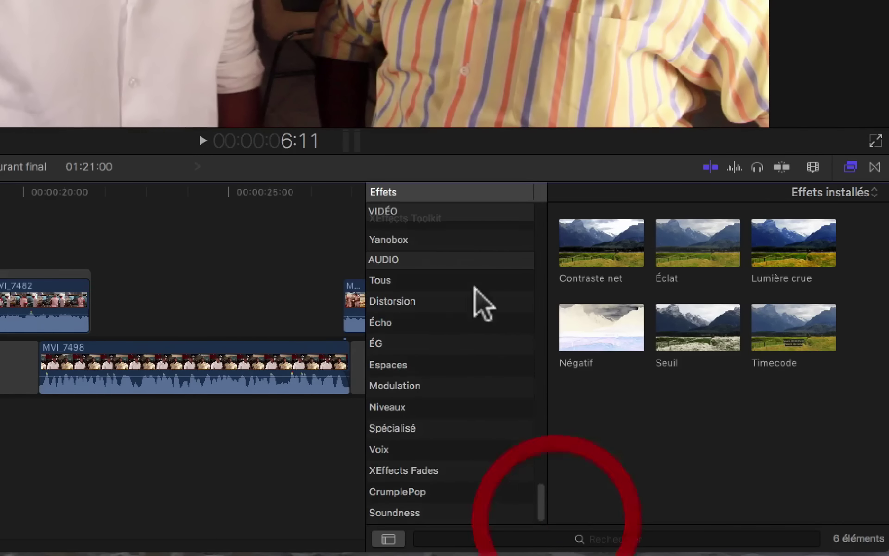
left_click(386, 259)
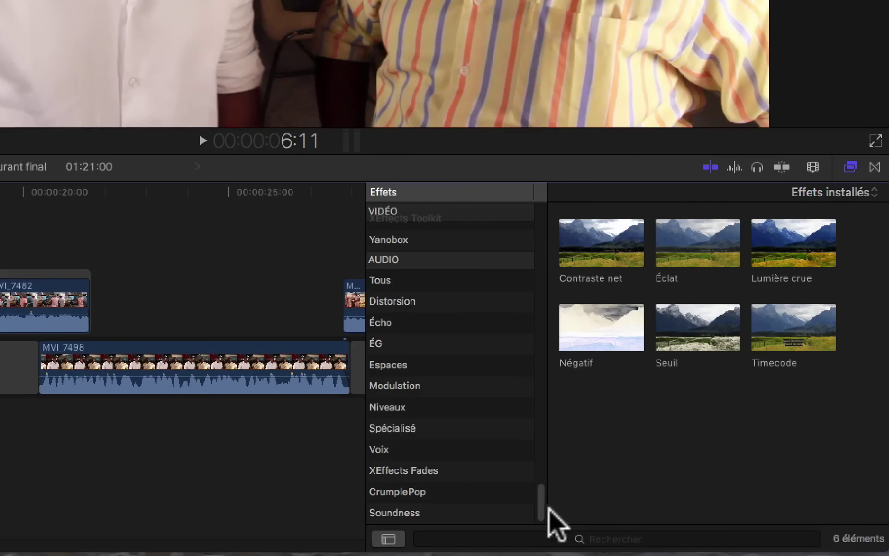
left_click_drag(544, 508, 579, 186)
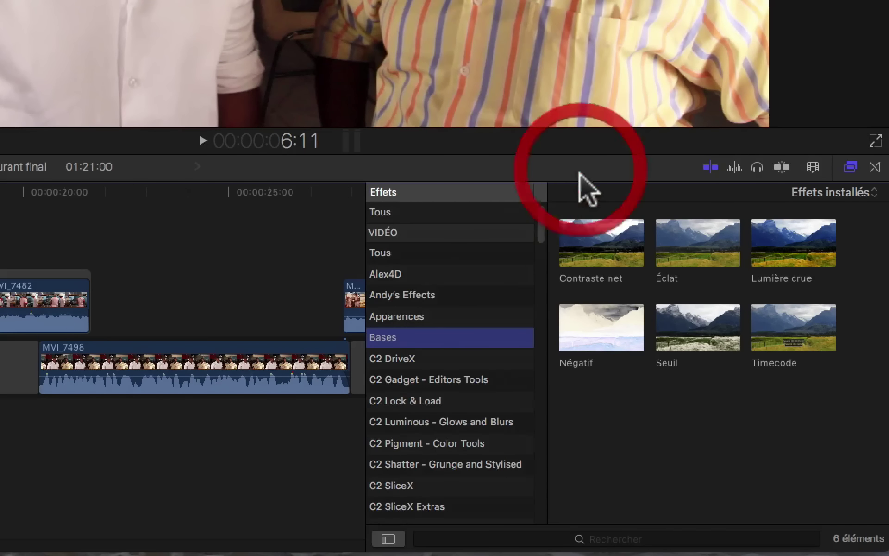
left_click(384, 233)
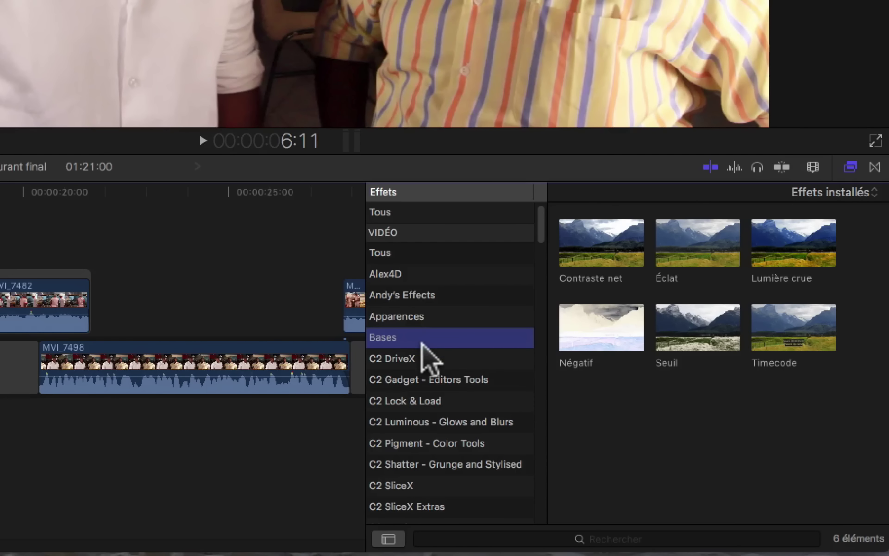
scroll(424, 356, "down", 5)
scroll(424, 356, "down", 8)
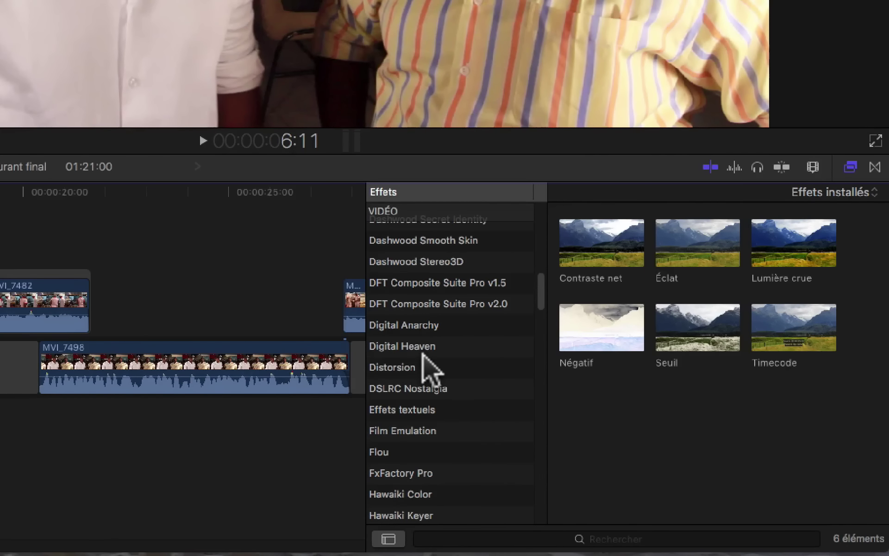
scroll(424, 355, "up", 10)
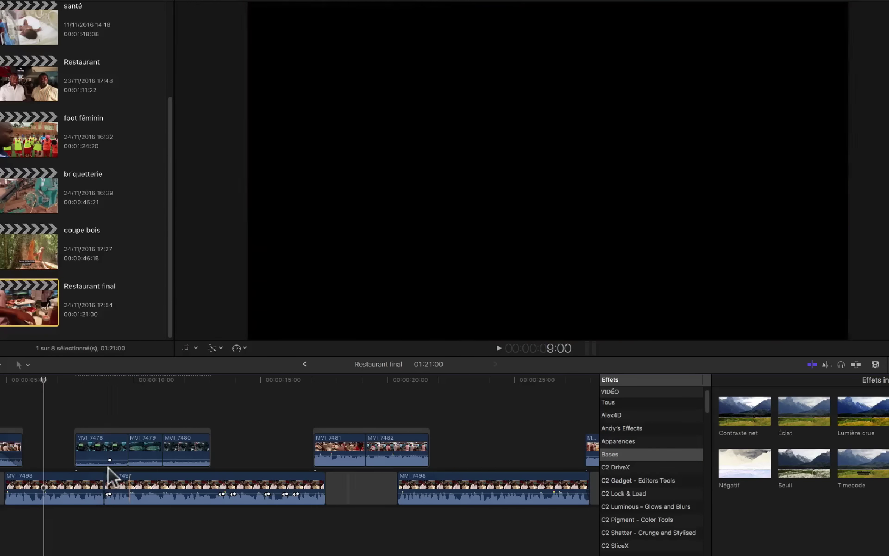
Preview the Négatif effect from Bases on the interview clip at the playhead, and display the Apparences category.
left_click(43, 445)
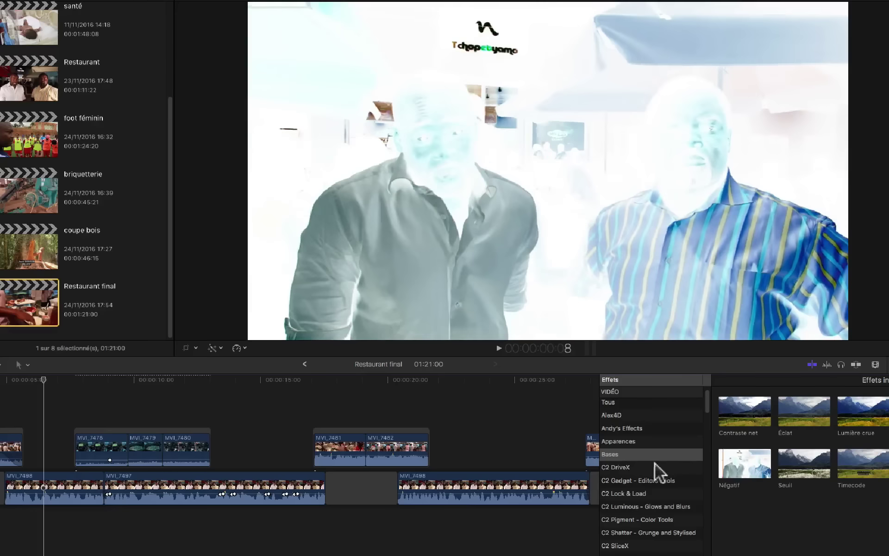
scroll(625, 545, "down", 5)
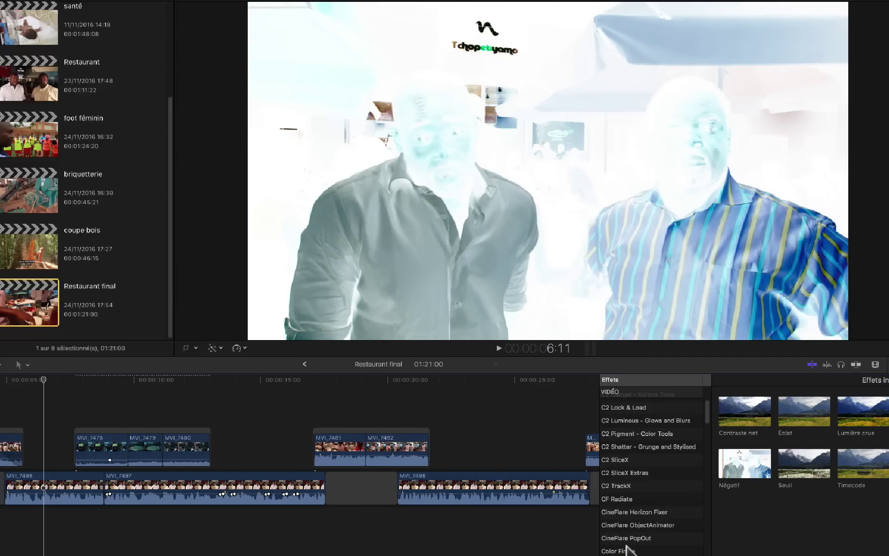
scroll(629, 550, "down", 5)
scroll(628, 549, "up", 10)
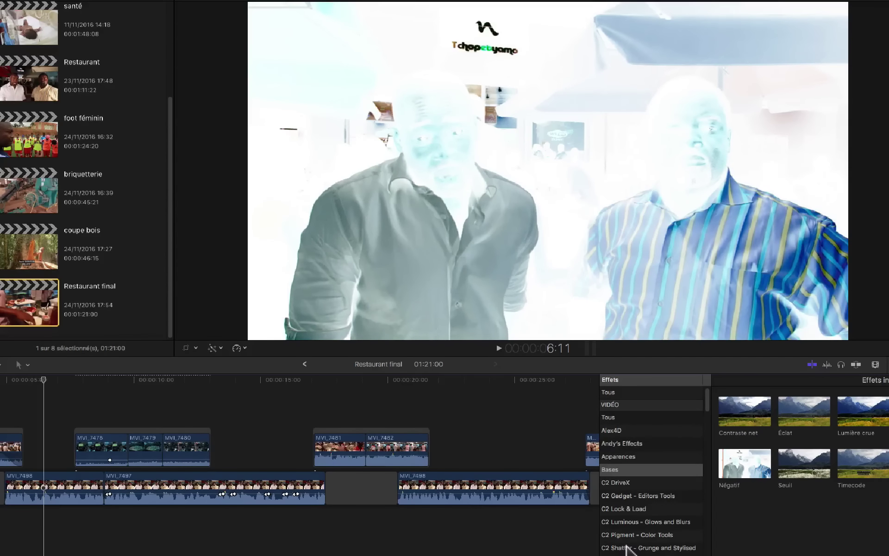
left_click(630, 458)
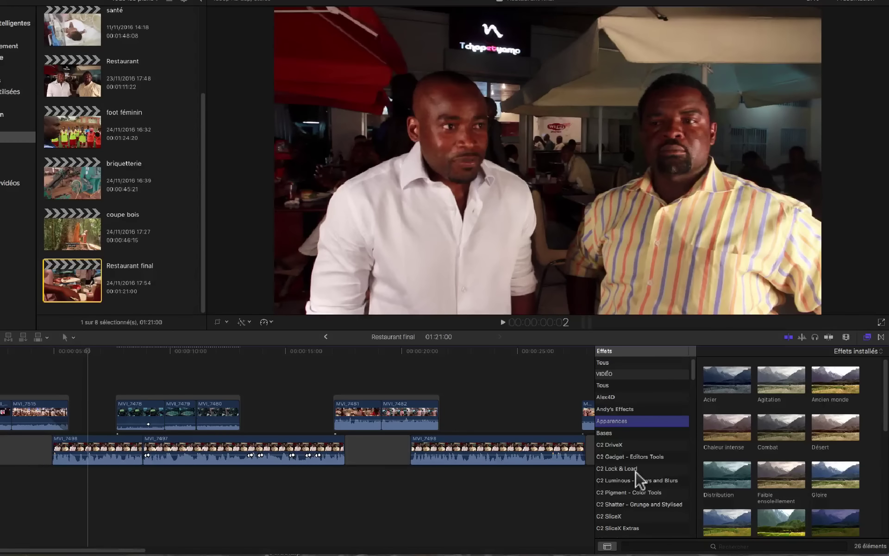
Search all installed effects for "reto".
left_click(740, 546)
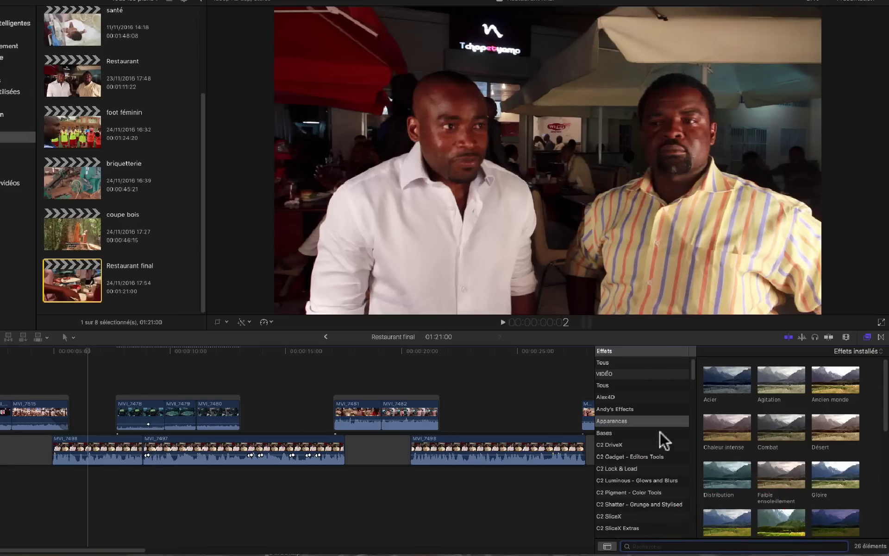
left_click(607, 364)
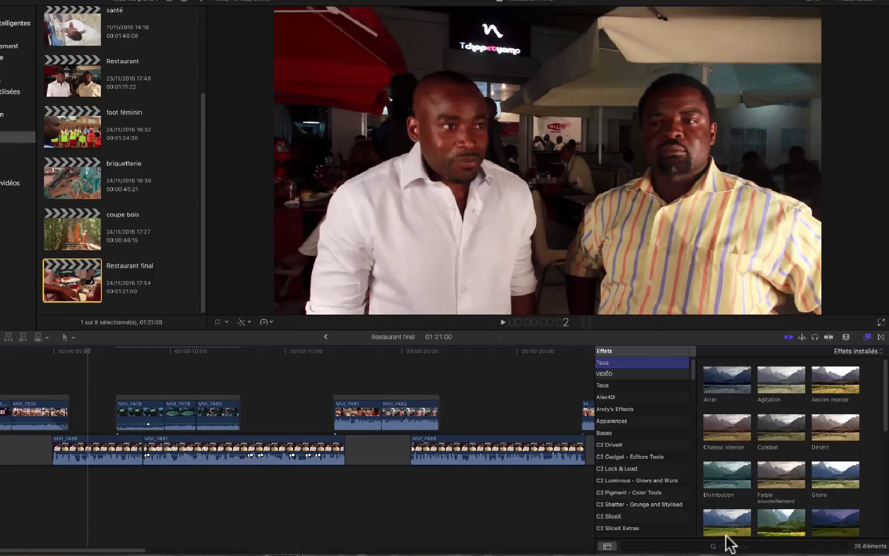
left_click(551, 540)
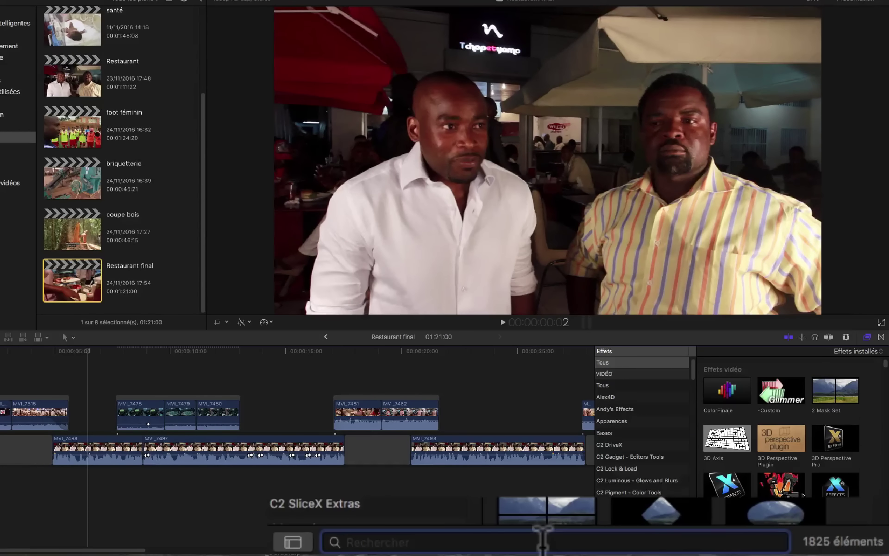
type("reto")
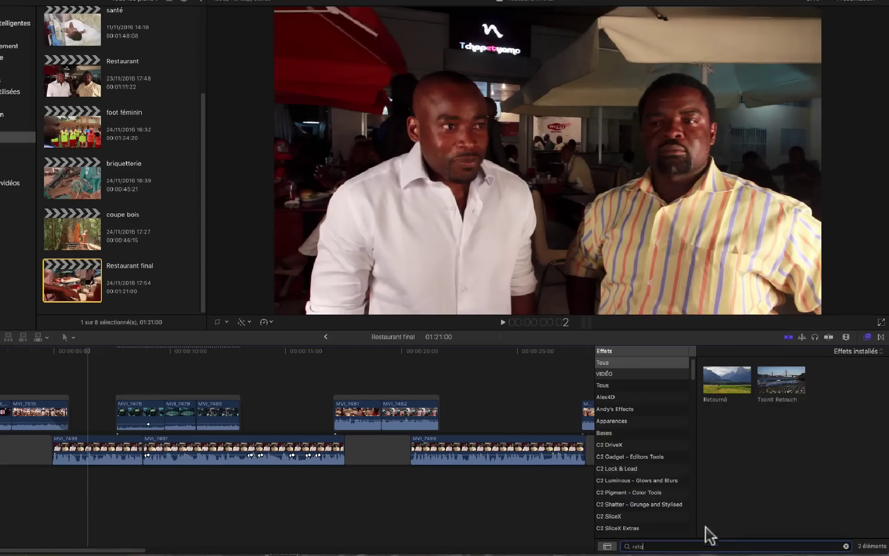
left_click_drag(716, 372, 700, 417)
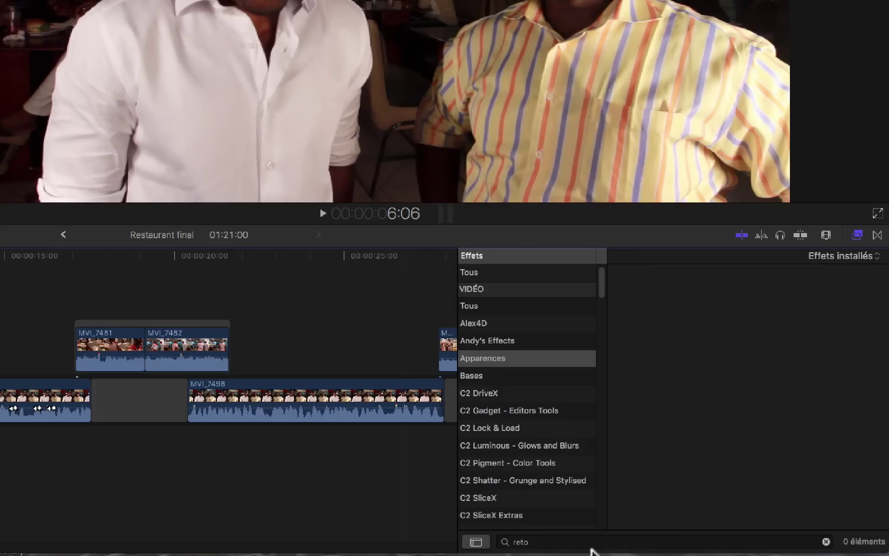
Clear the effects search and list the Apparences effects with the playhead at 20:00 on clip MVI_7482.
left_click(536, 542)
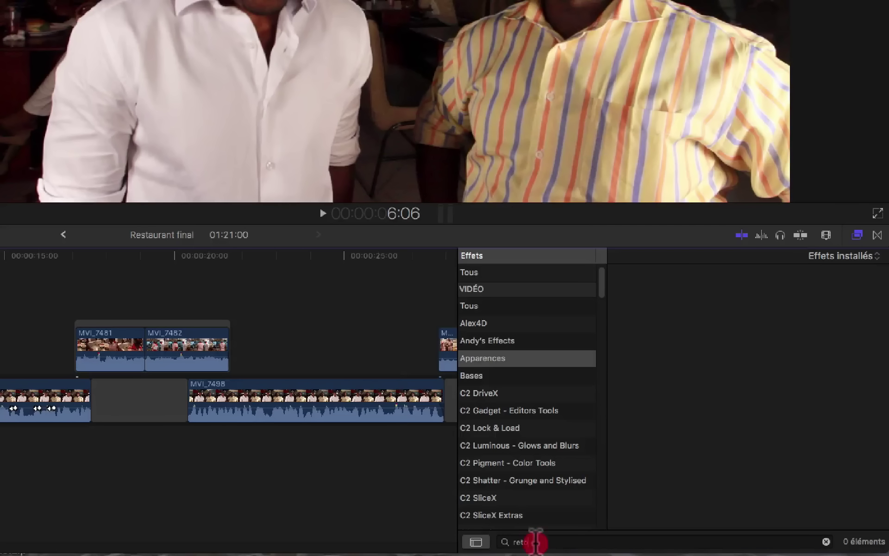
left_click_drag(573, 541, 511, 537)
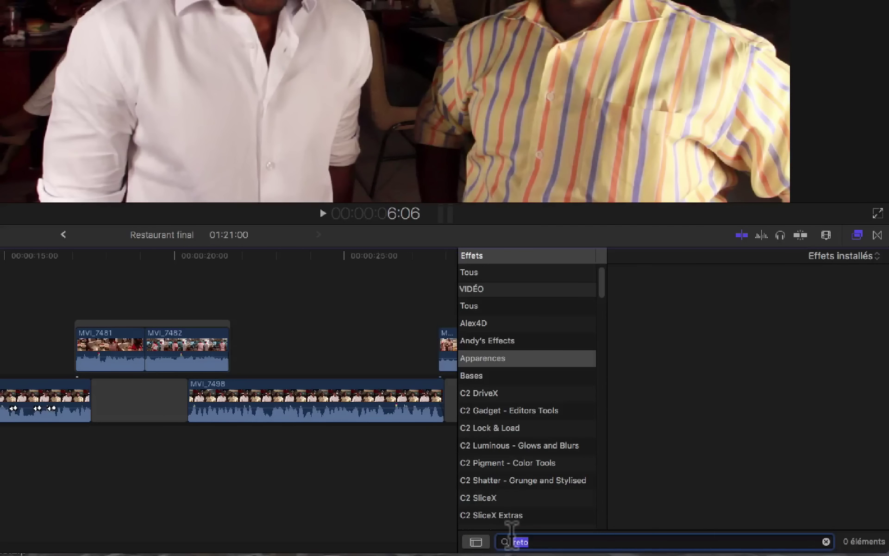
key("BackSpace")
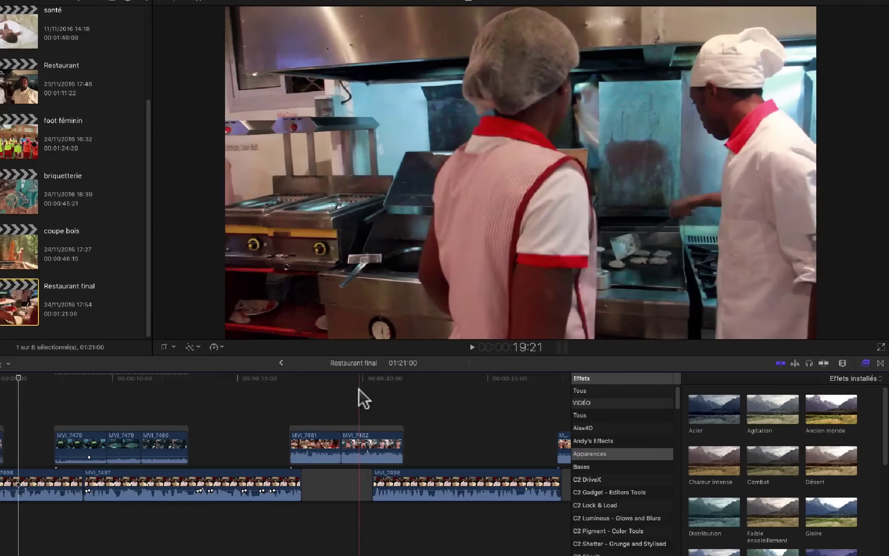
left_click(363, 390)
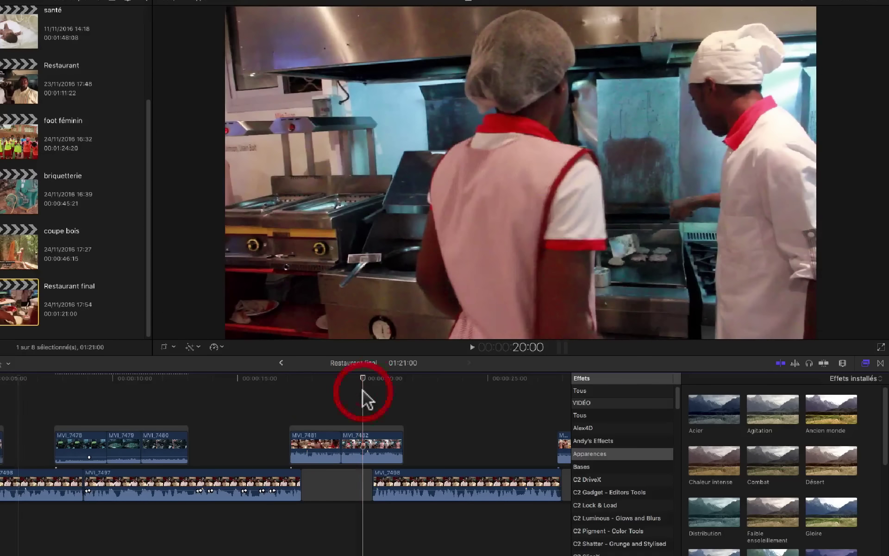
left_click(586, 456)
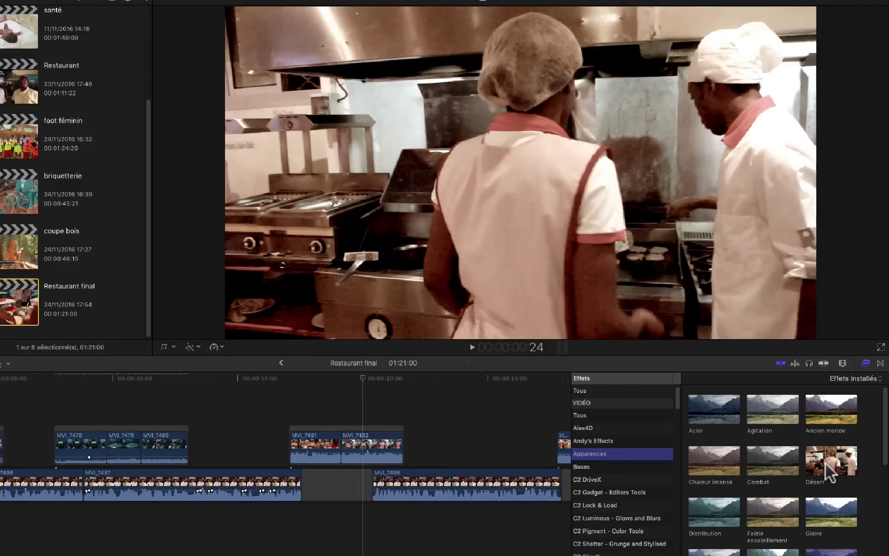
Try the Désert effect on clip MVI_7482 twice, undoing it each time.
left_click_drag(836, 462, 370, 445)
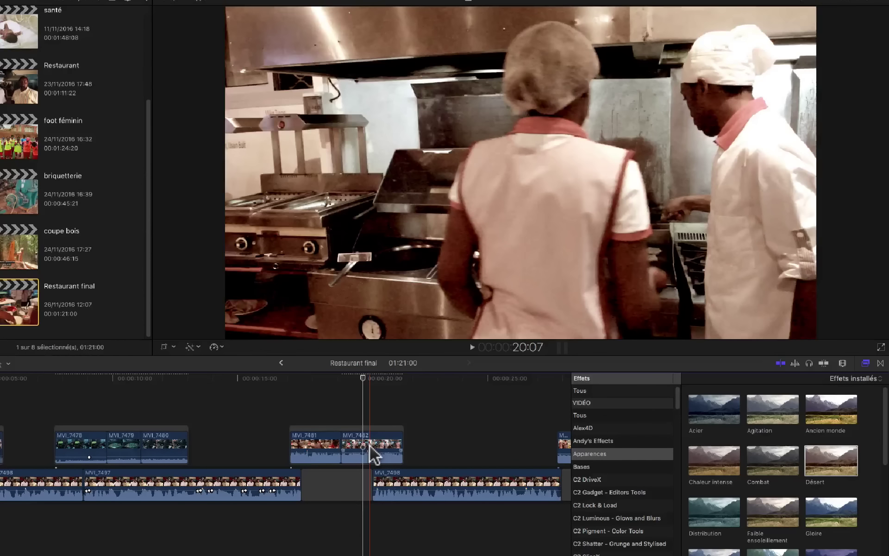
key("super+z")
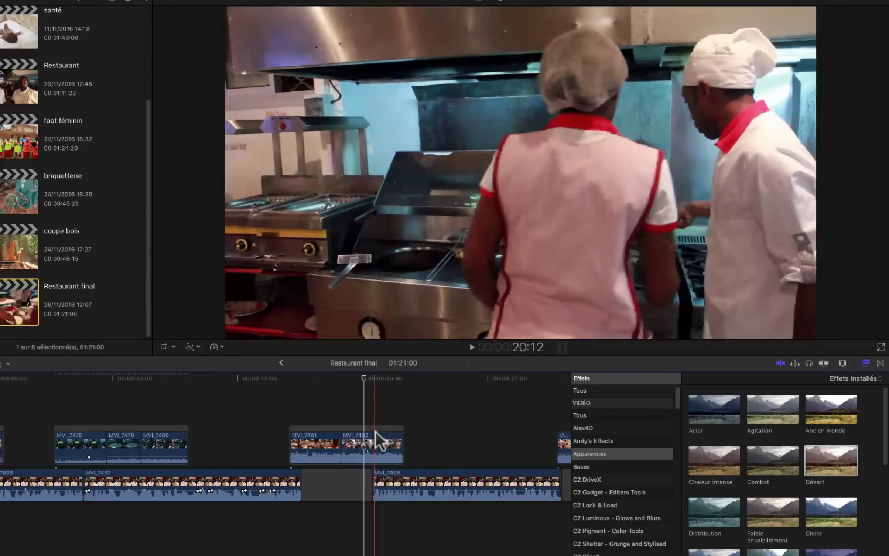
left_click(376, 443)
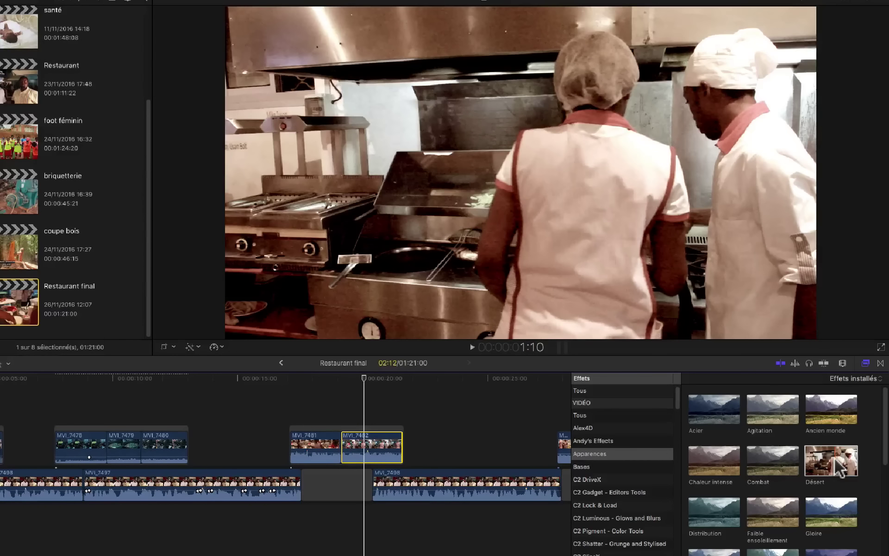
double_click(837, 460)
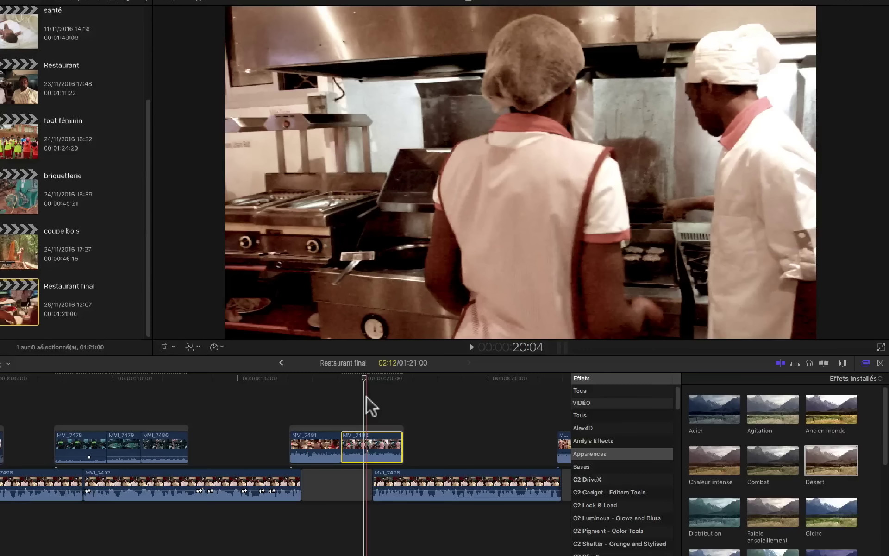
key("super+z")
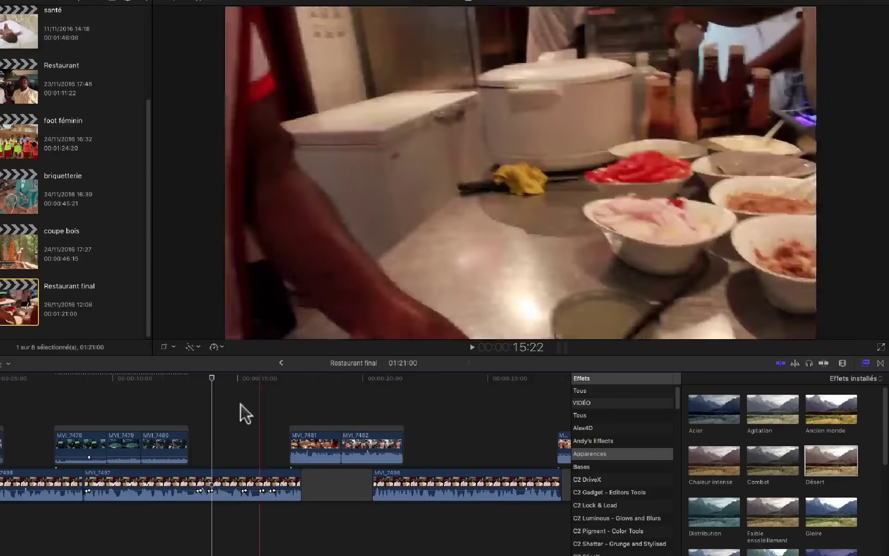
Apply the Rêve effect from Apparences to clips MVI_7481 and MVI_7482 together, and check it on MVI_7481.
left_click_drag(272, 406, 426, 442)
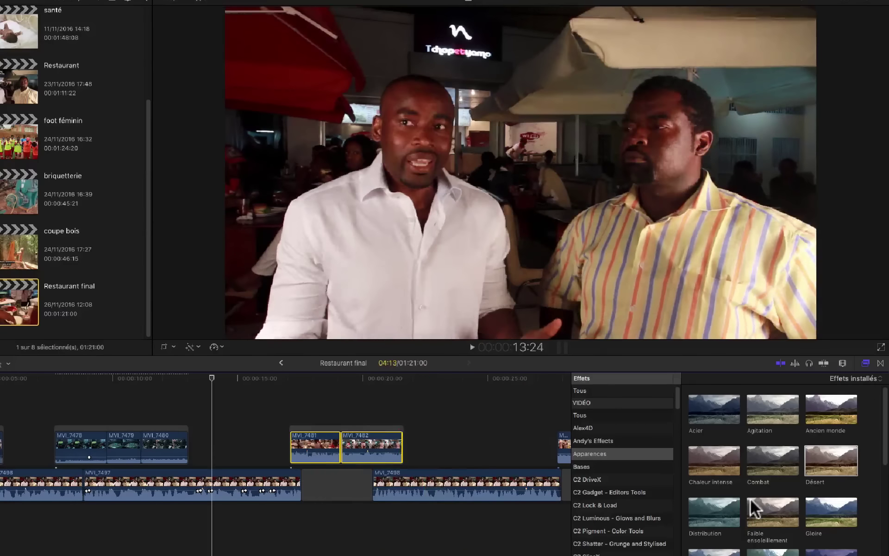
scroll(754, 512, "down", 3)
scroll(753, 528, "down", 2)
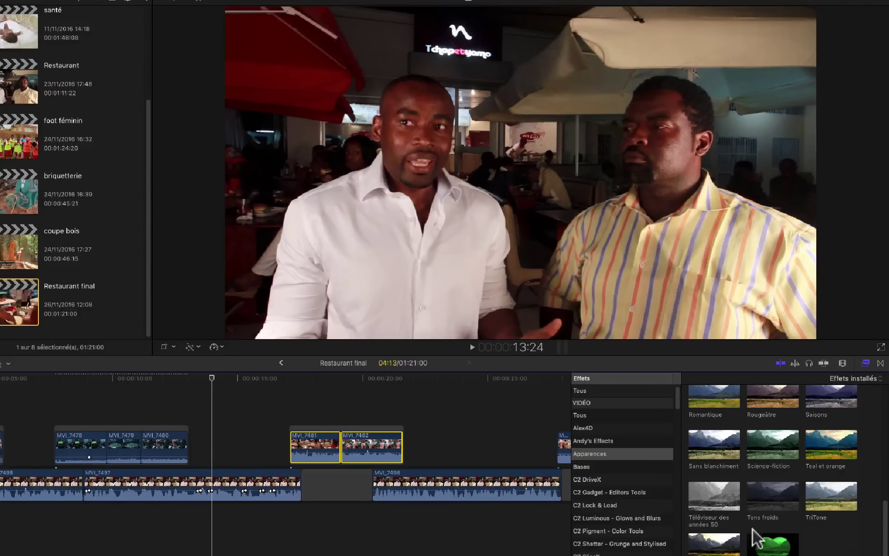
scroll(824, 459, "up", 2)
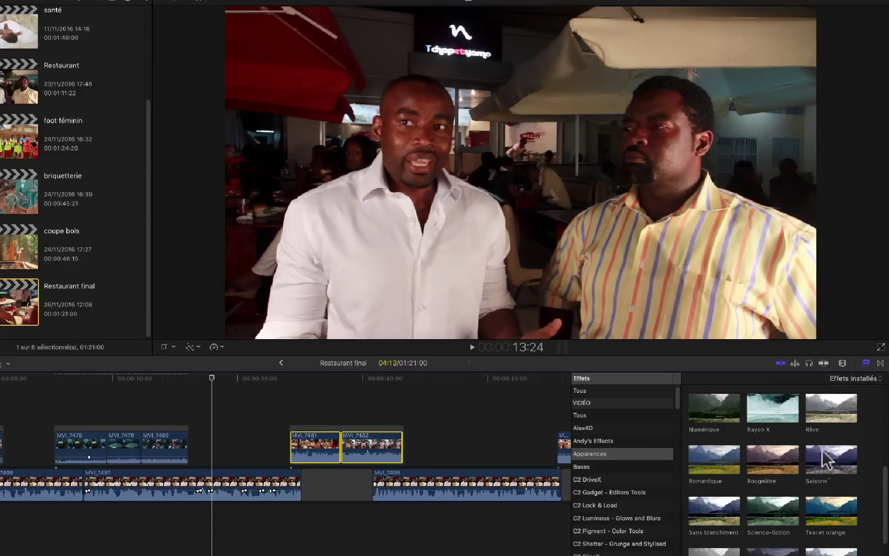
left_click(824, 431)
double_click(824, 431)
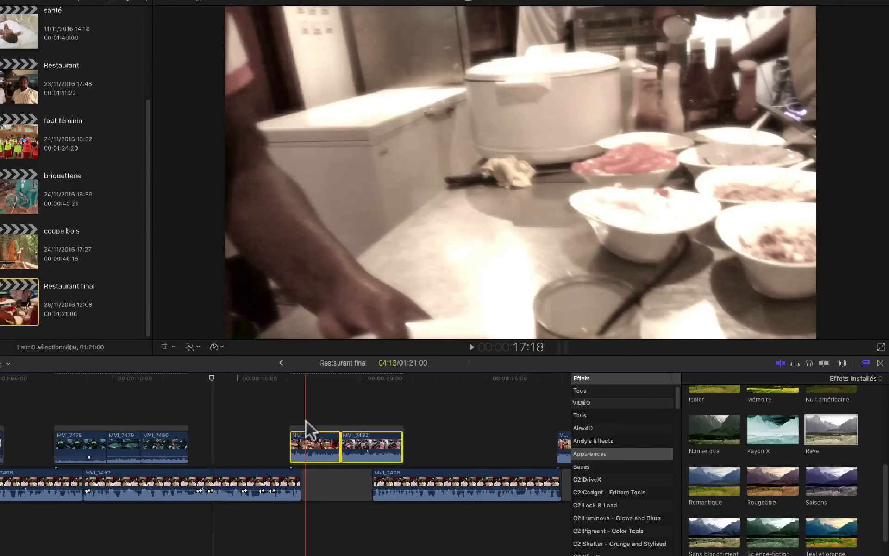
left_click(306, 425)
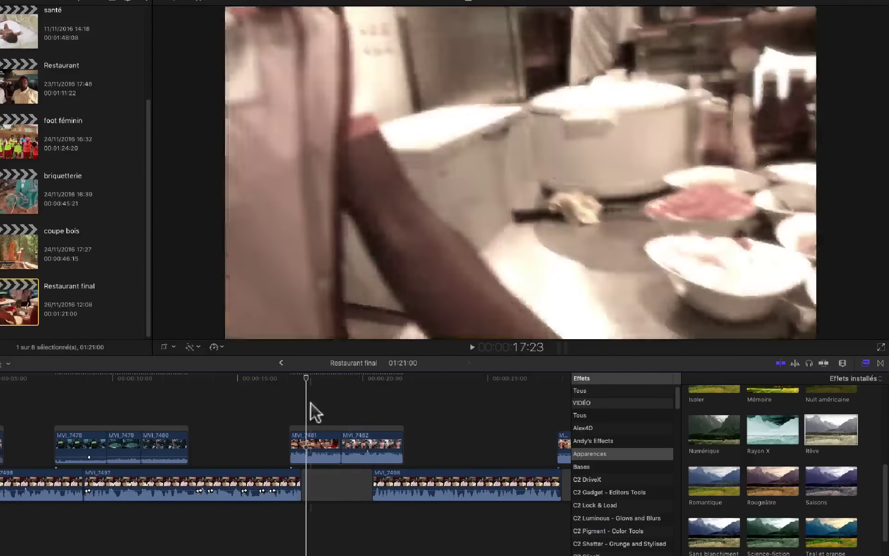
Open the inspector for clip MVI_7482 at 20:23 and lower the Rêve effect's Amount to 77.44.
left_click(385, 384)
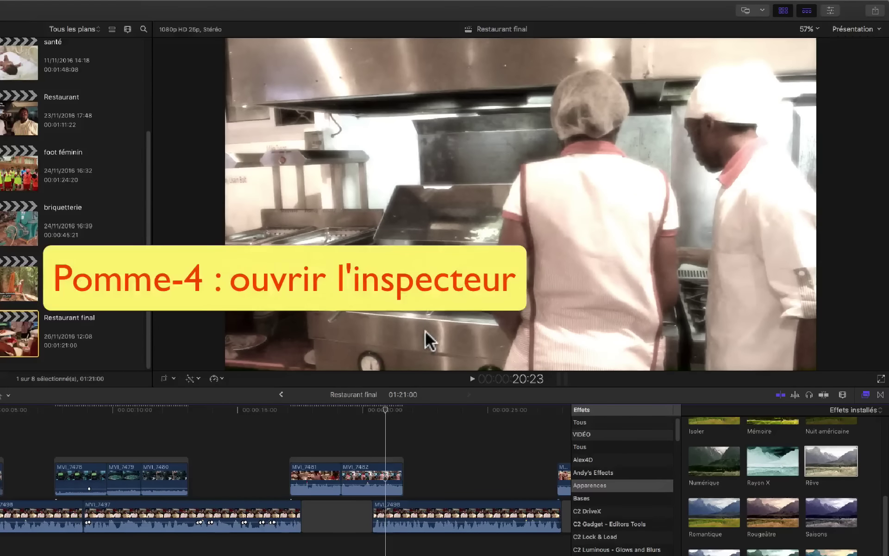
key("super+4")
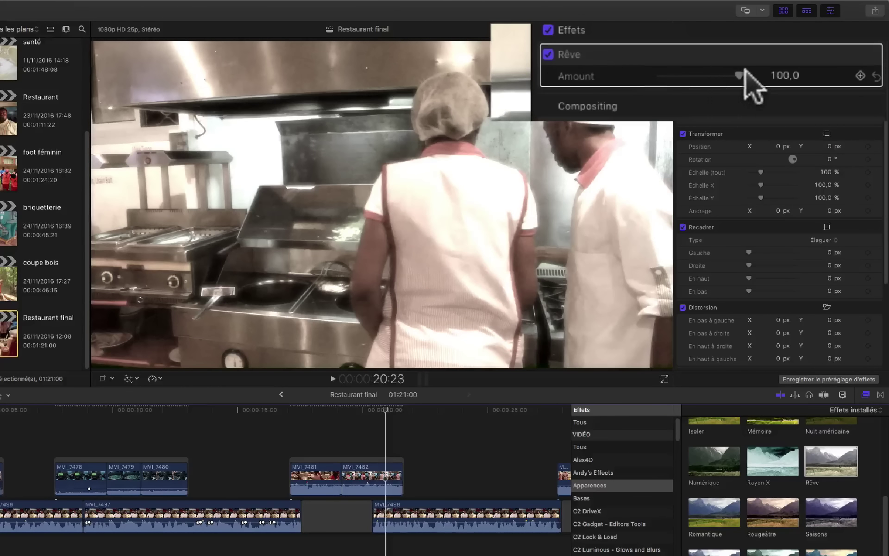
left_click_drag(740, 74, 812, 76)
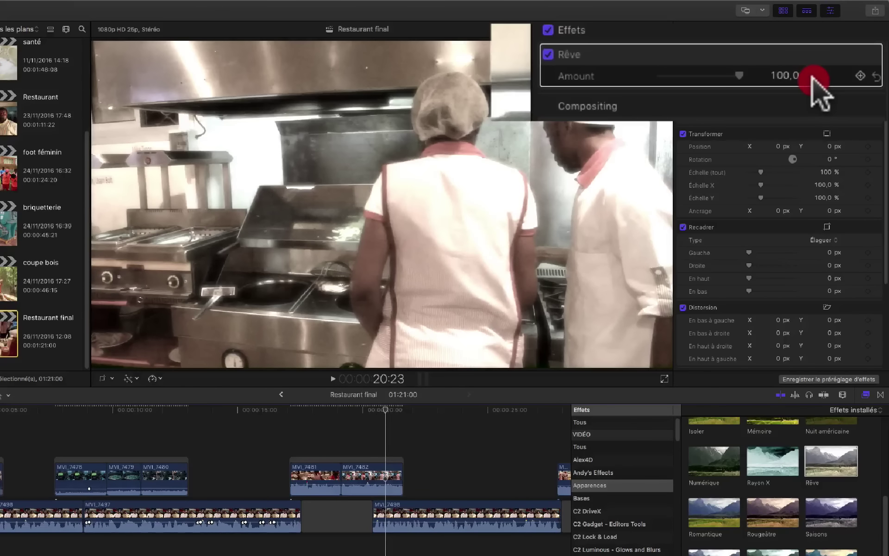
left_click_drag(812, 76, 784, 81)
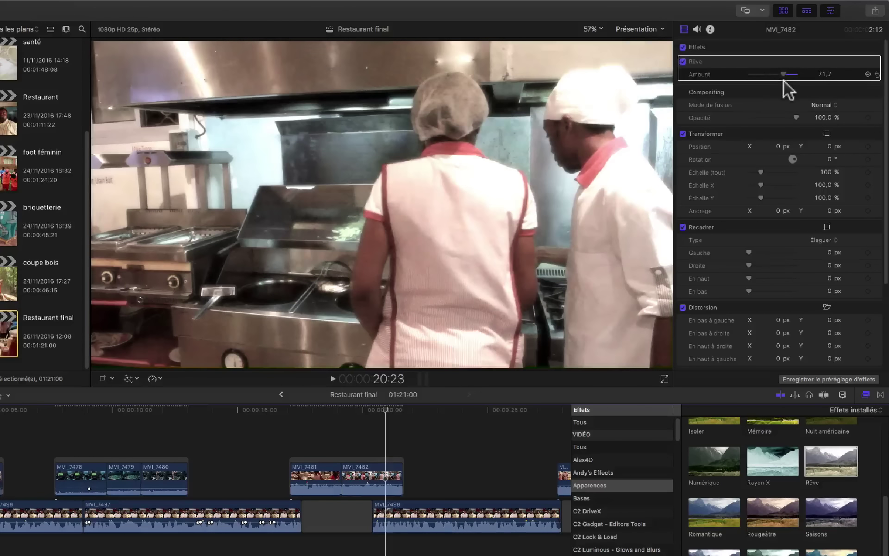
left_click(786, 79)
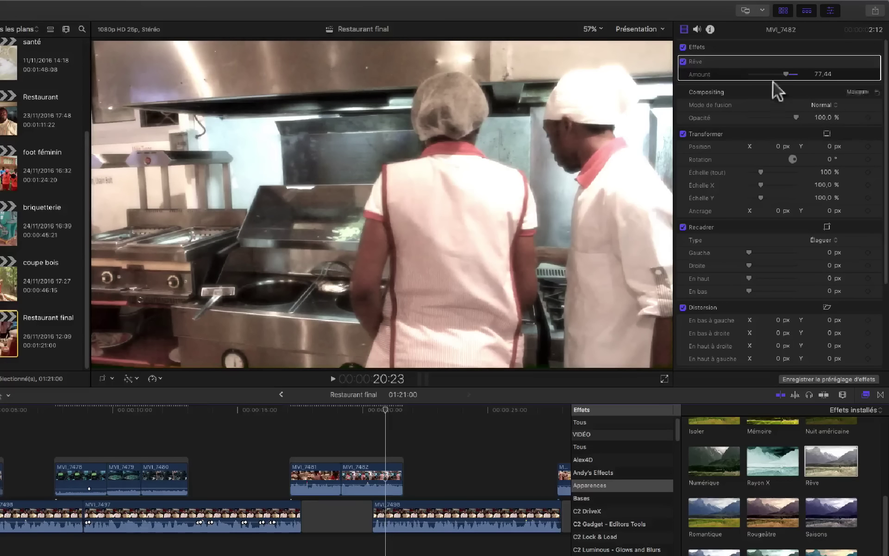
Compare clip MVI_7482 with the Rêve effect off and on, and delete the effect from the clip.
left_click(683, 61)
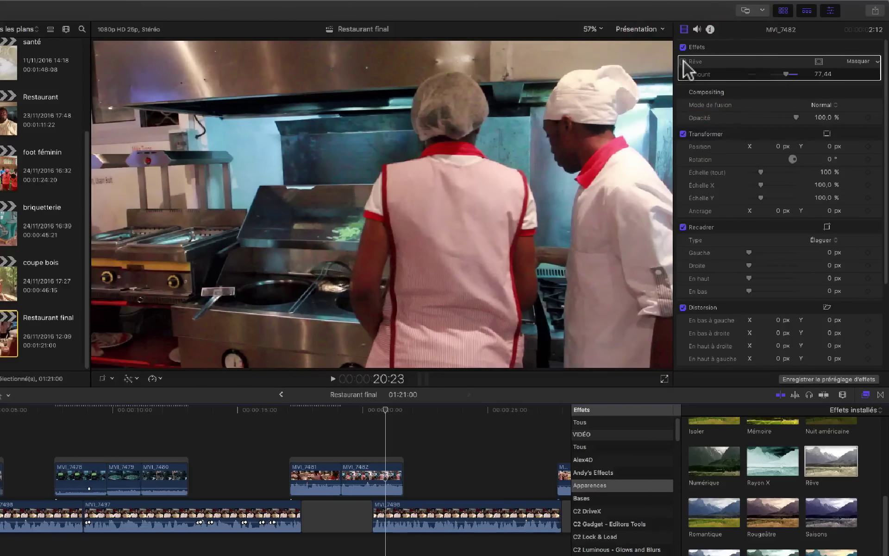
left_click(683, 61)
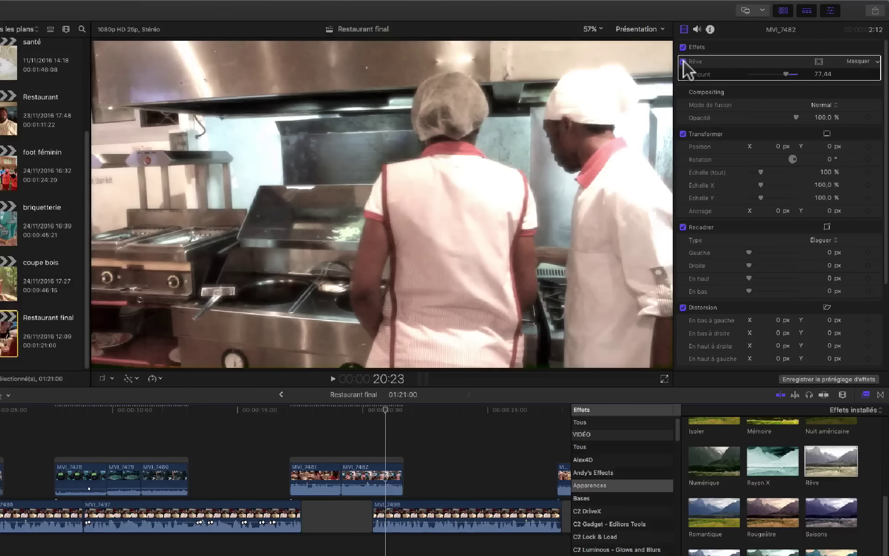
left_click(762, 61)
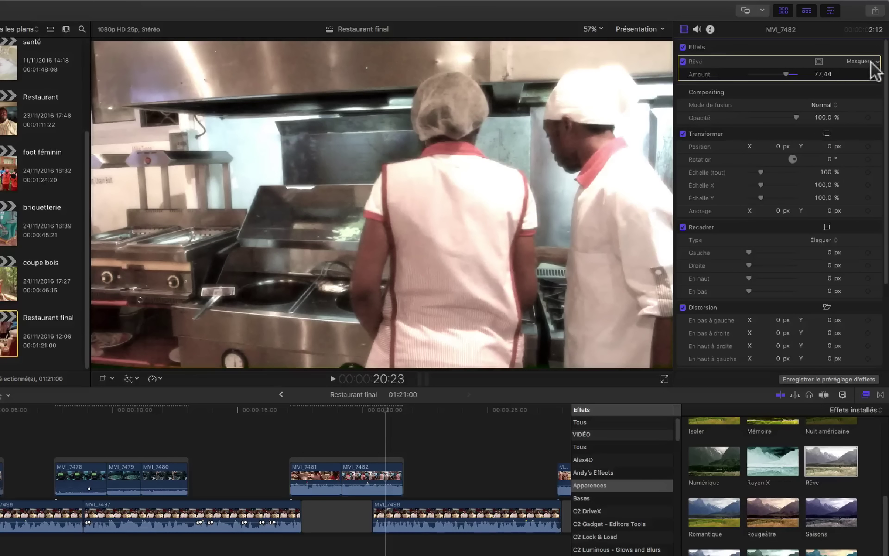
key("Delete")
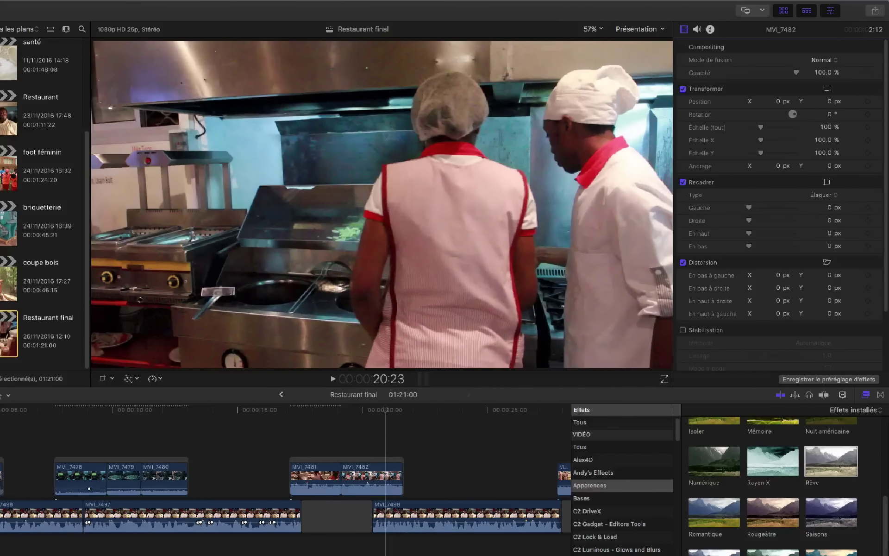
Copy clip MVI_7481 and paste only its Rêve effect attribute onto MVI_7482, checking the clip at 20:16.
left_click(372, 478)
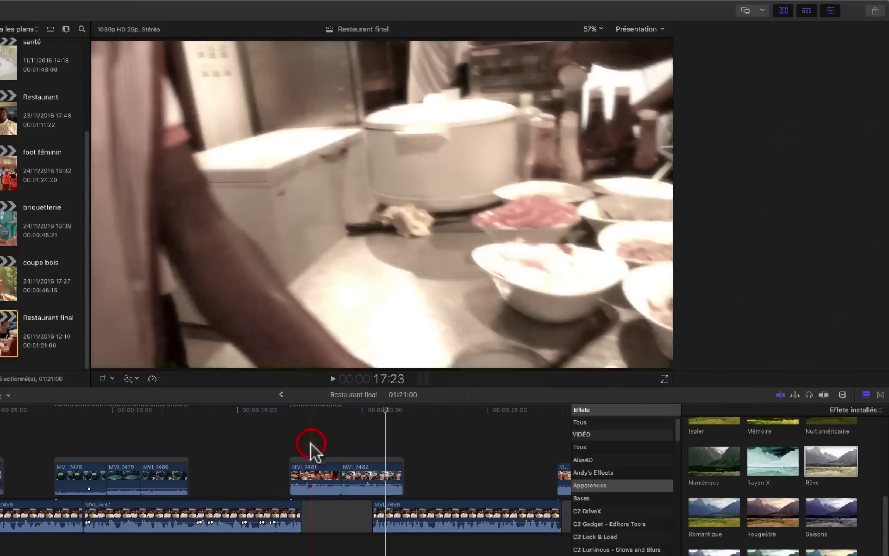
left_click(313, 473)
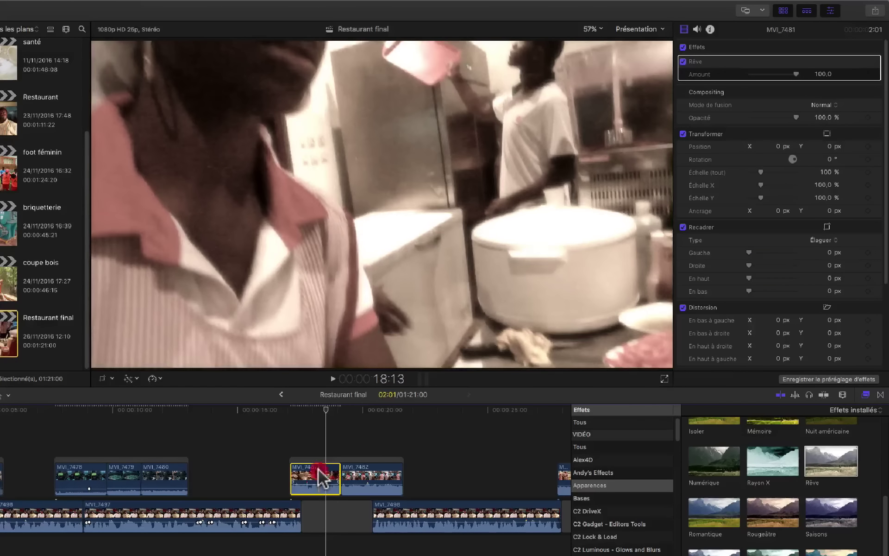
left_click(320, 477)
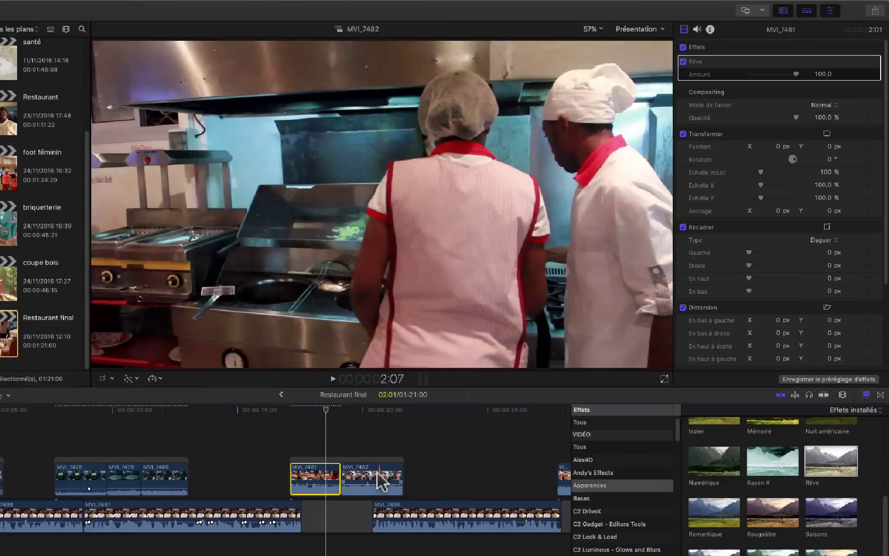
left_click(377, 478)
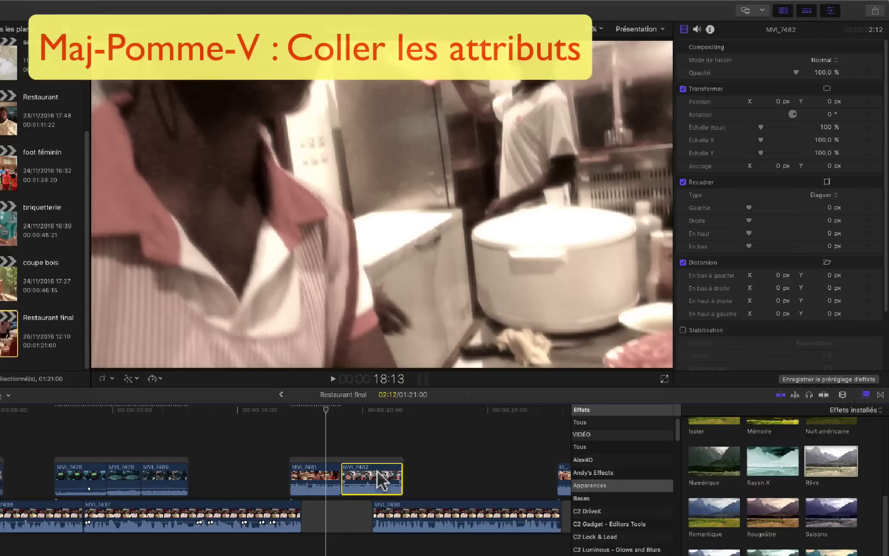
key("super+shift+v")
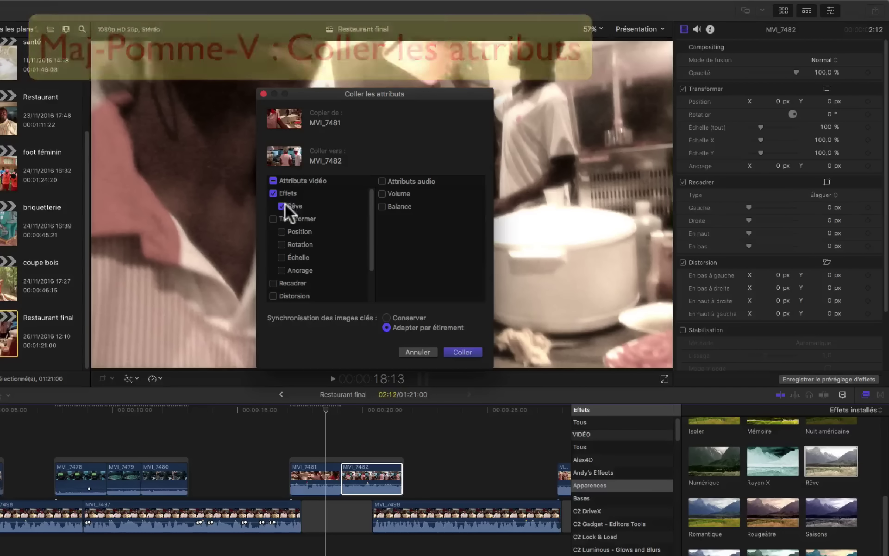
left_click(460, 352)
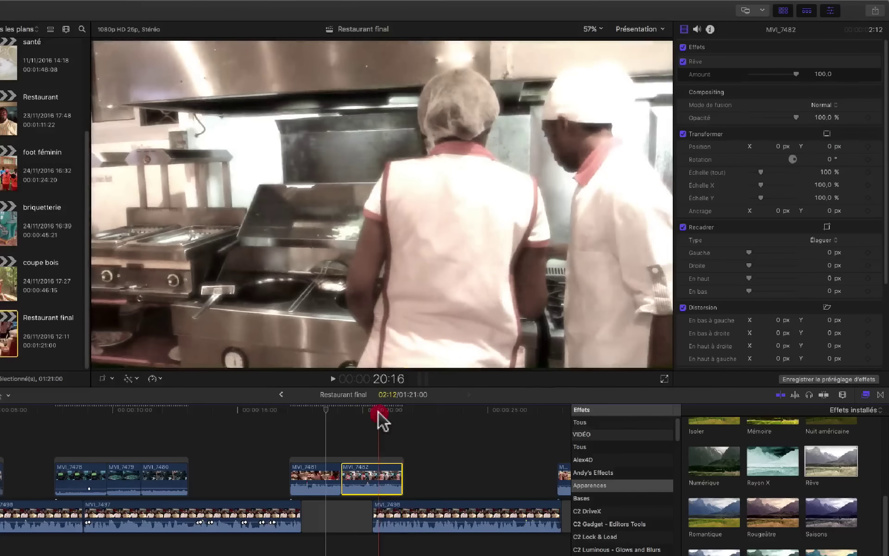
left_click(379, 413)
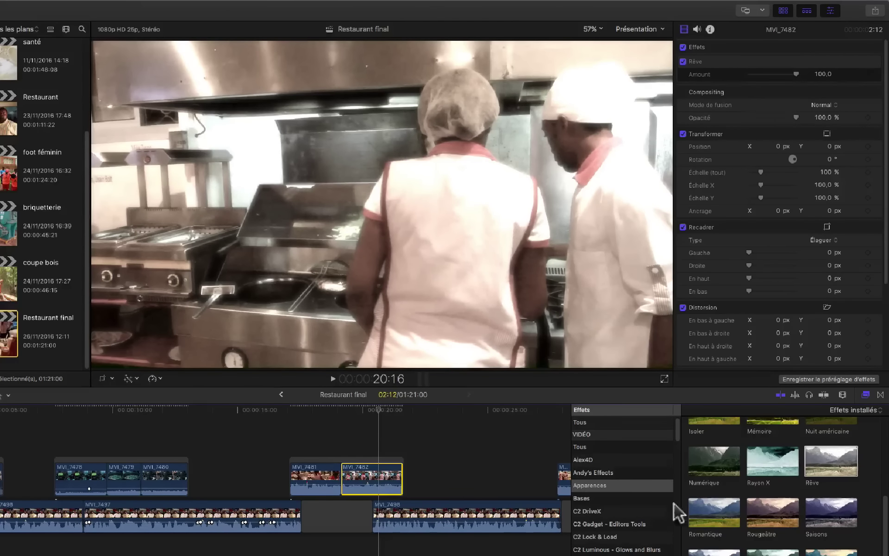
Add the Hautes lumières effect from the Lumière category to clip MVI_7482.
scroll(641, 533, "down", 10)
scroll(644, 545, "down", 4)
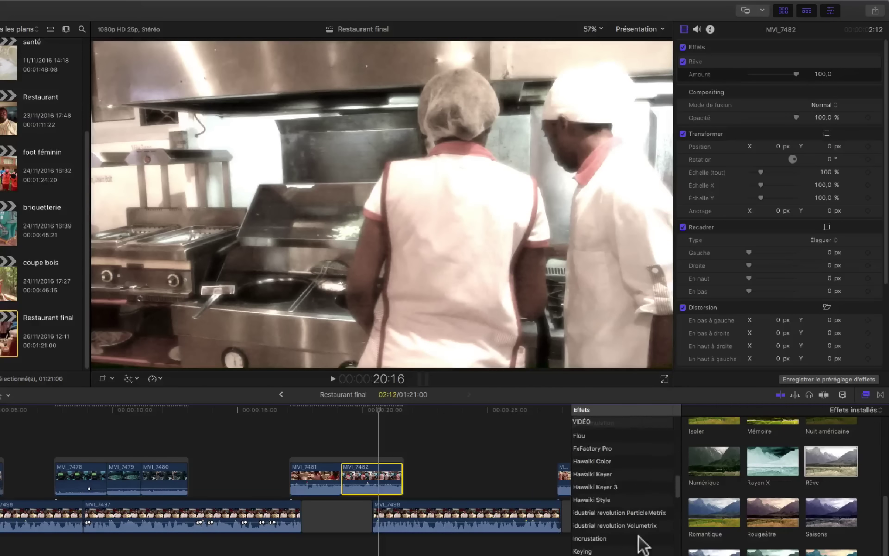
scroll(613, 552, "down", 5)
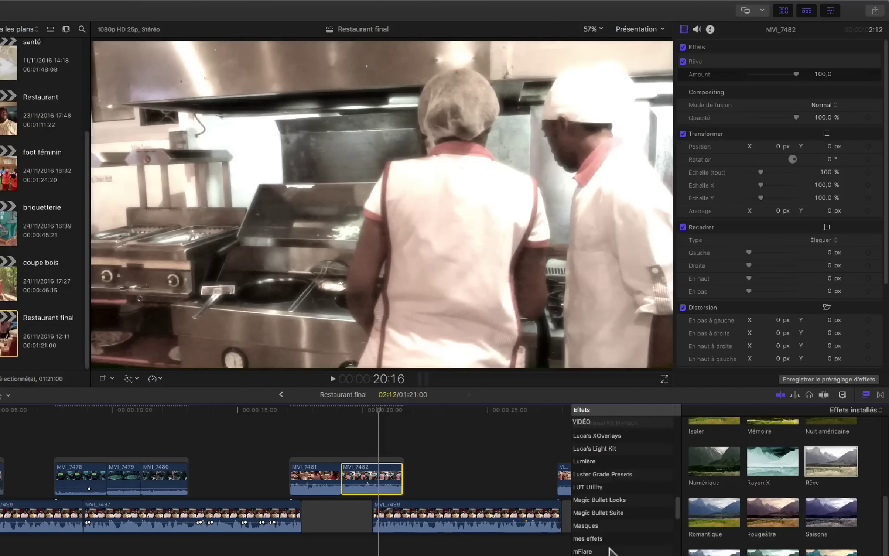
left_click(600, 464)
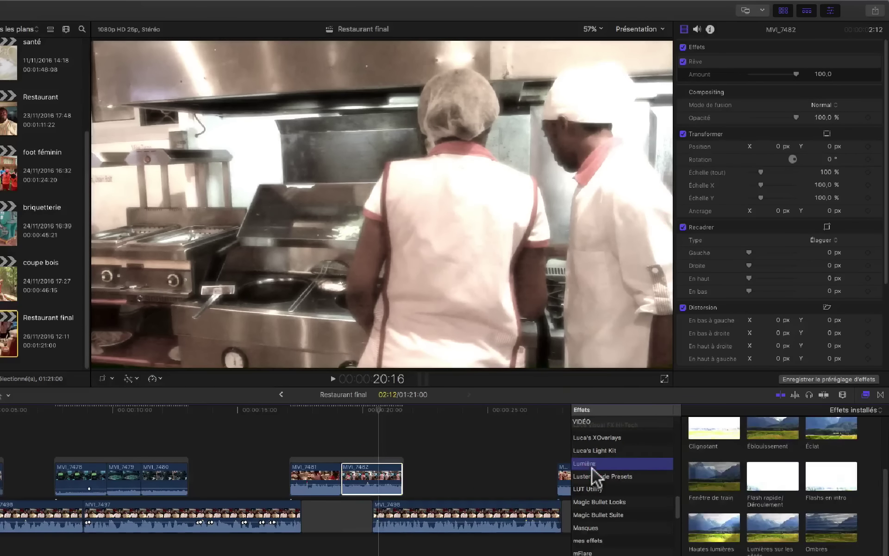
left_click(716, 533)
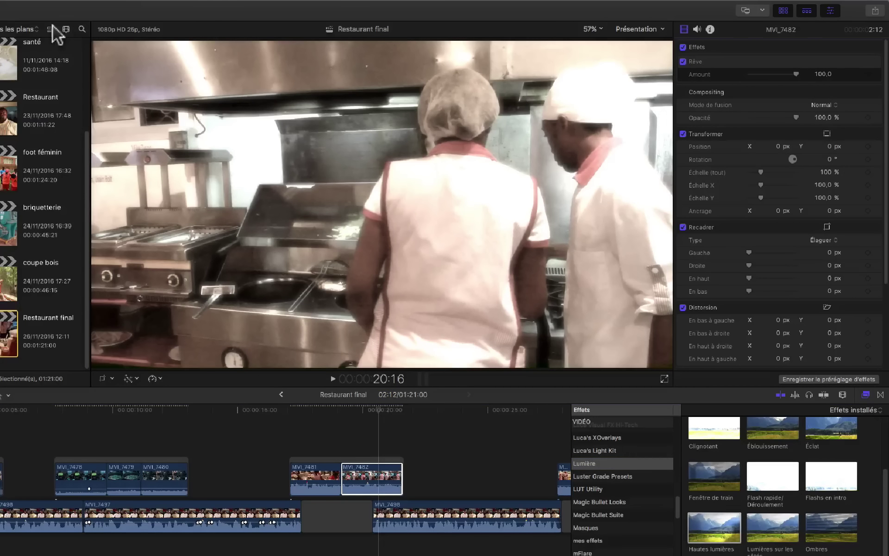
left_click_drag(709, 533, 374, 477)
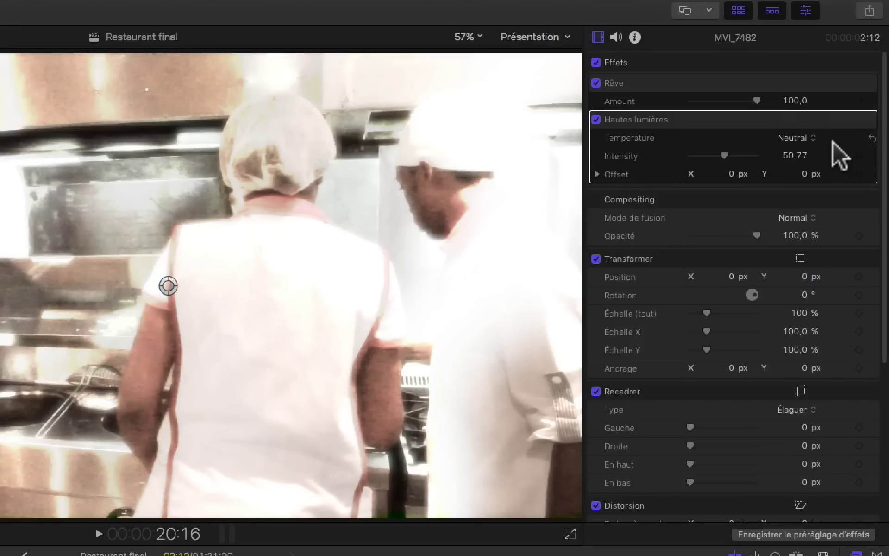
Try the Warm and Cool temperatures on the Hautes lumières effect, and return it to Neutral.
left_click(801, 135)
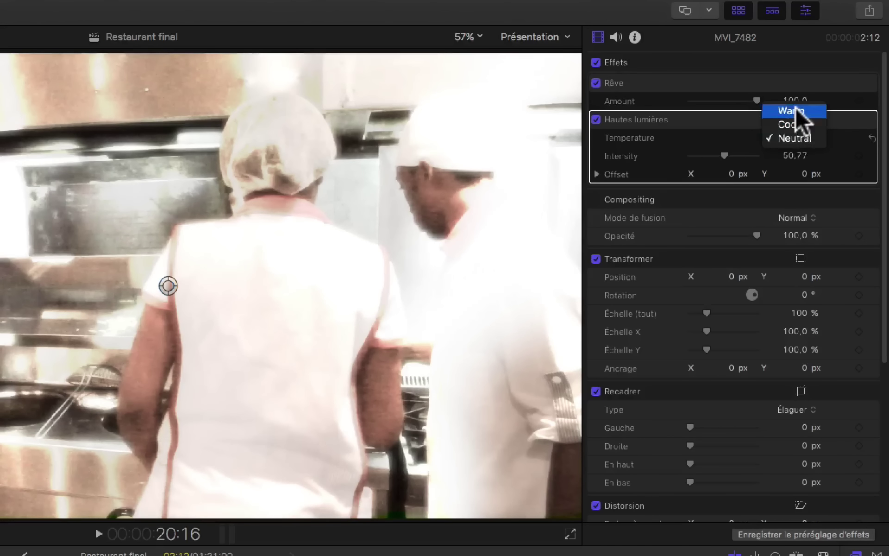
left_click(796, 107)
left_click(805, 138)
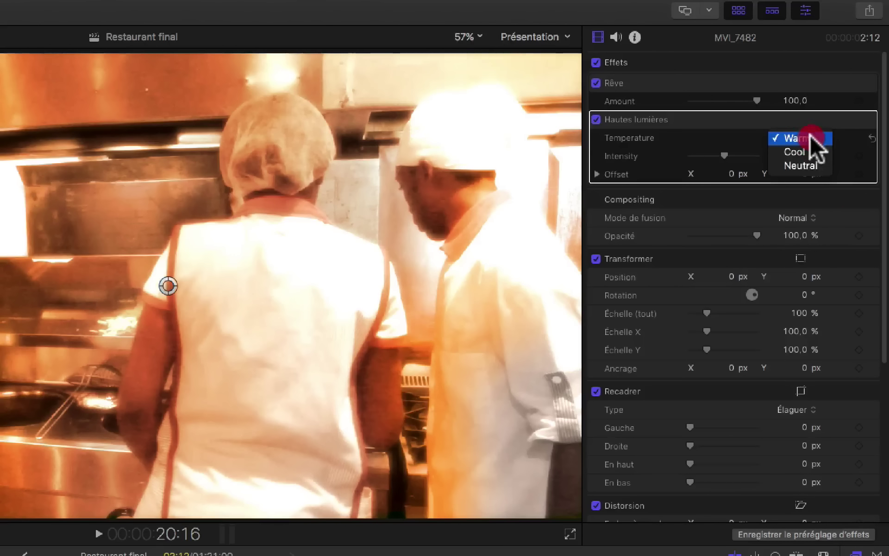
left_click(809, 146)
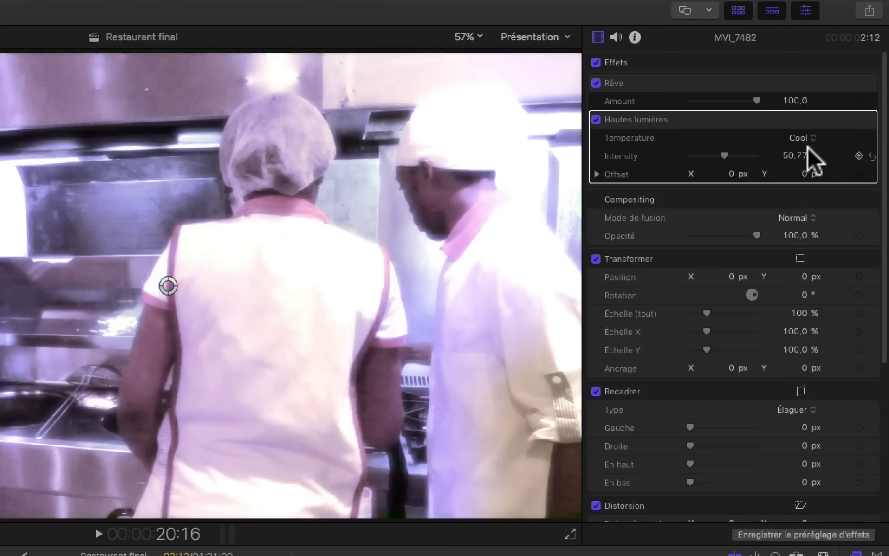
left_click(807, 137)
left_click(808, 127)
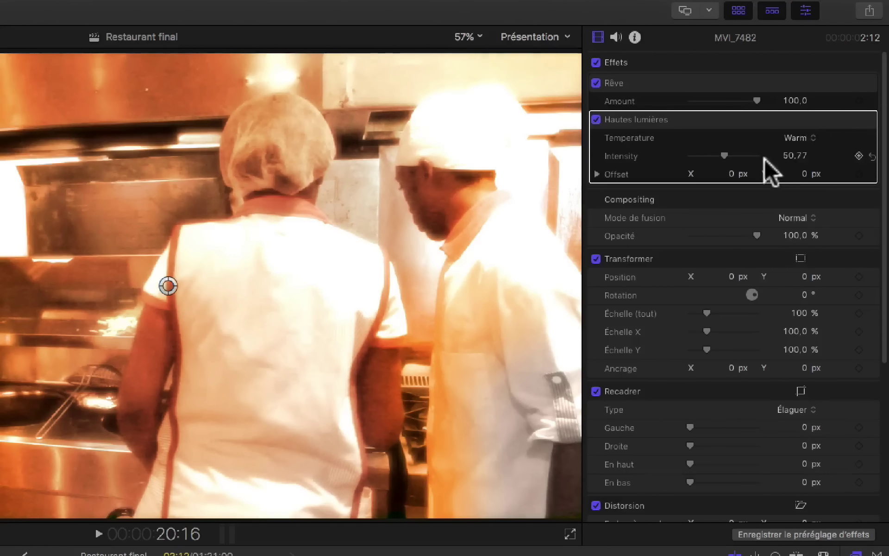
left_click(793, 136)
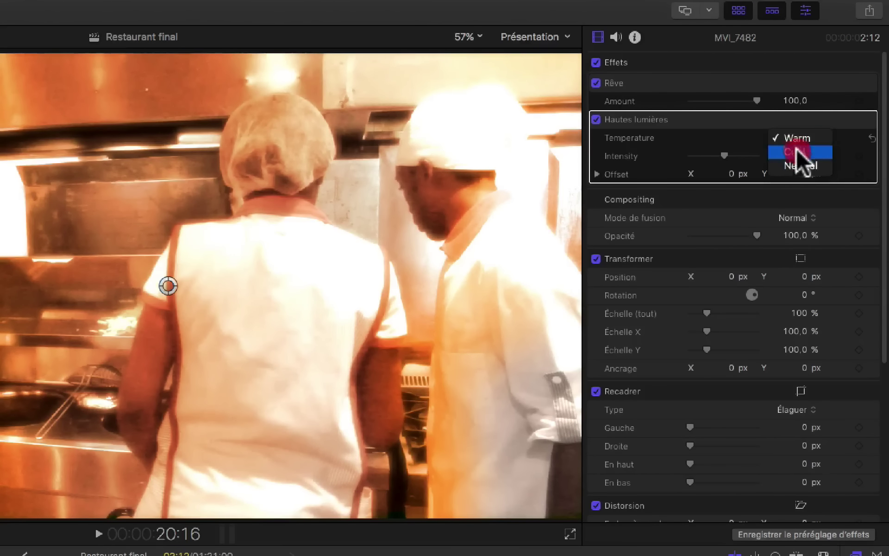
left_click(803, 173)
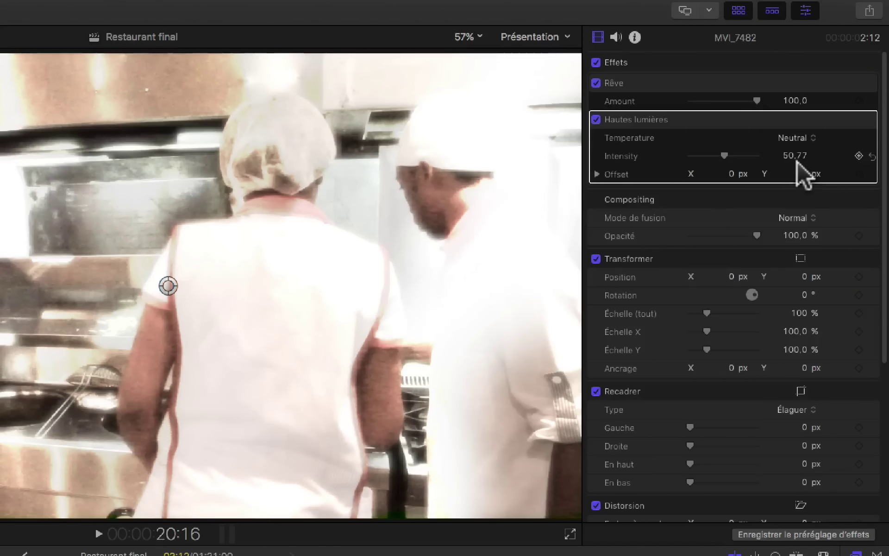
Set the Hautes lumières Intensity to 37.31 and shift its Offset to about X -0.05, Y 0.28 px.
mouse_move(724, 156)
left_mouse_down()
mouse_move(765, 155)
mouse_move(703, 155)
mouse_move(717, 156)
left_mouse_up()
left_click(192, 116)
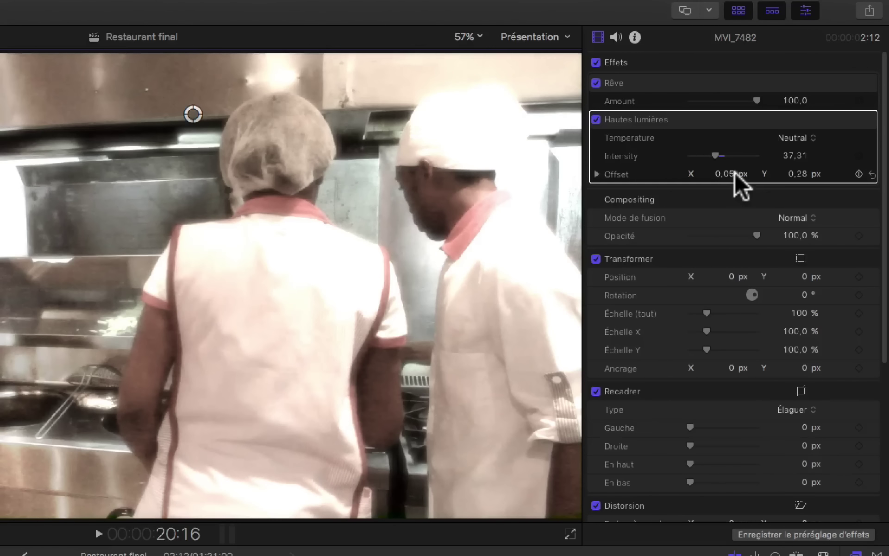
mouse_move(734, 171)
left_mouse_down()
mouse_move(712, 175)
mouse_move(734, 174)
left_mouse_up()
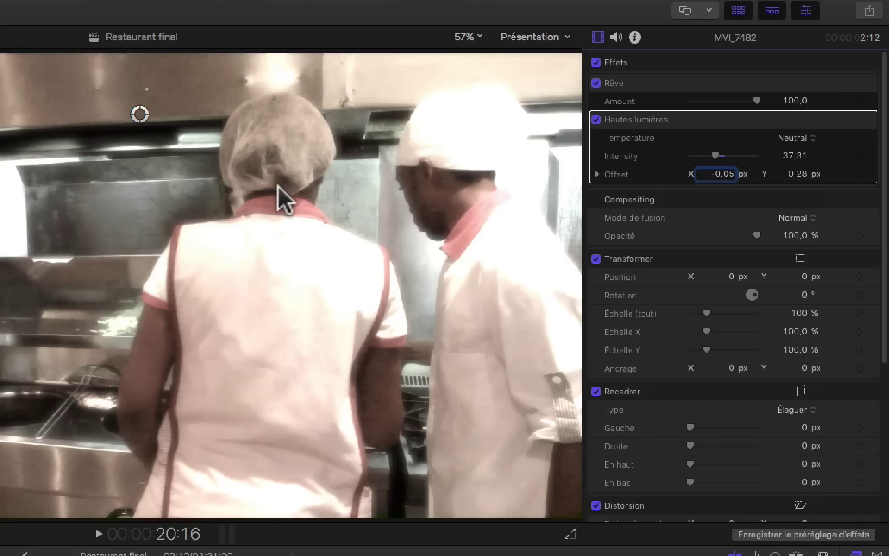
Reposition the Hautes lumières centre point in the viewer to an Offset of about X 0.01, Y 0.26 px.
left_click(147, 128)
left_click_drag(147, 127, 149, 99)
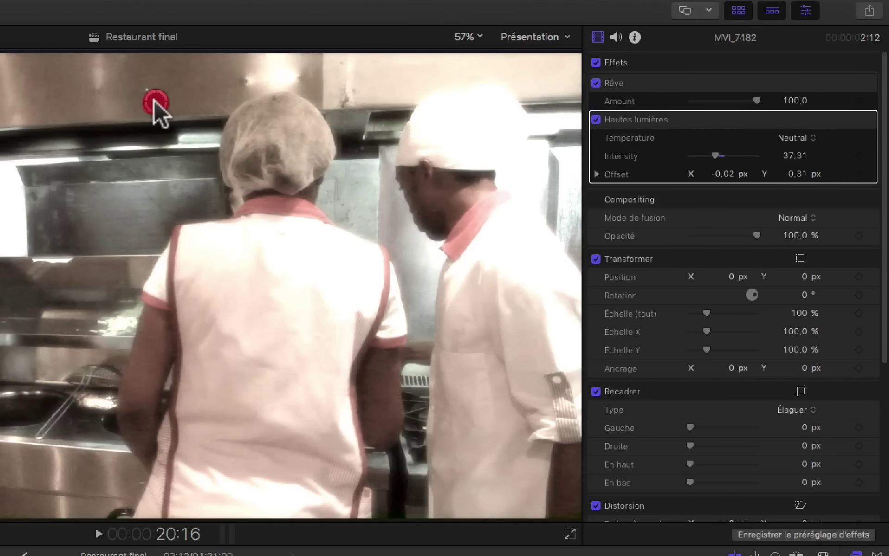
left_click_drag(155, 103, 177, 131)
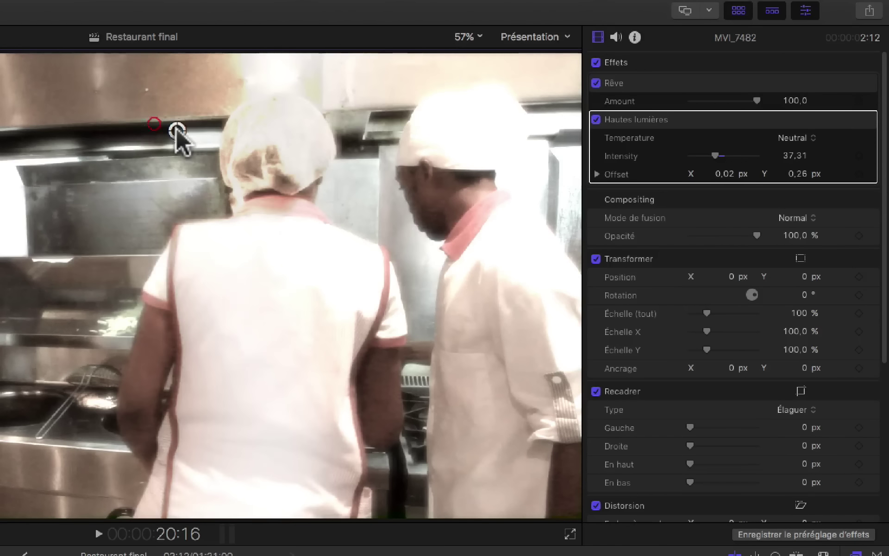
left_click_drag(724, 173, 724, 170)
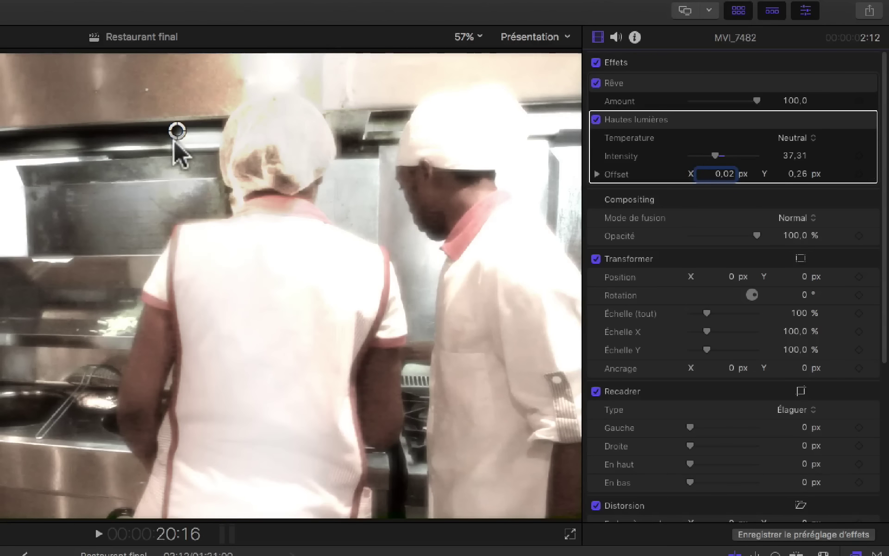
left_click_drag(182, 128, 174, 128)
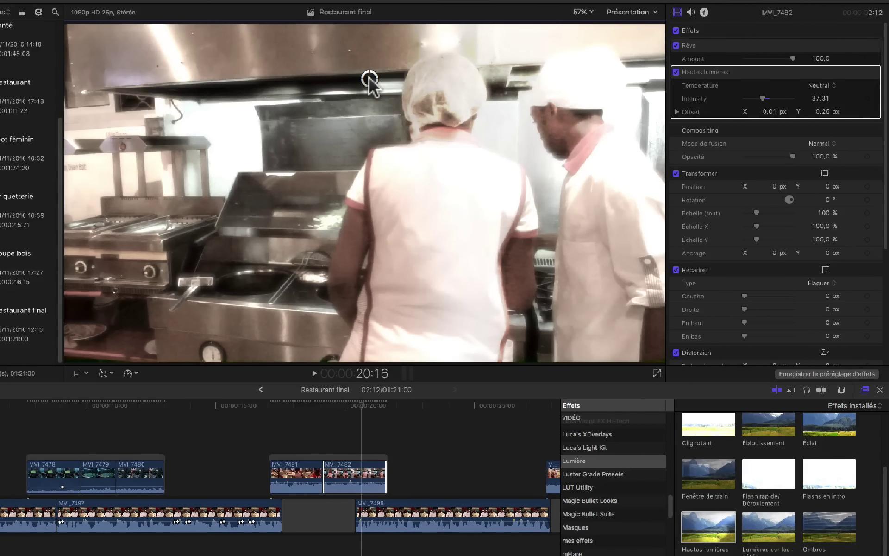
left_click(368, 78)
At the start of clip MVI_7482, set the Hautes lumières Intensity to 59.44 and add an Intensity keyframe there.
left_click(359, 405)
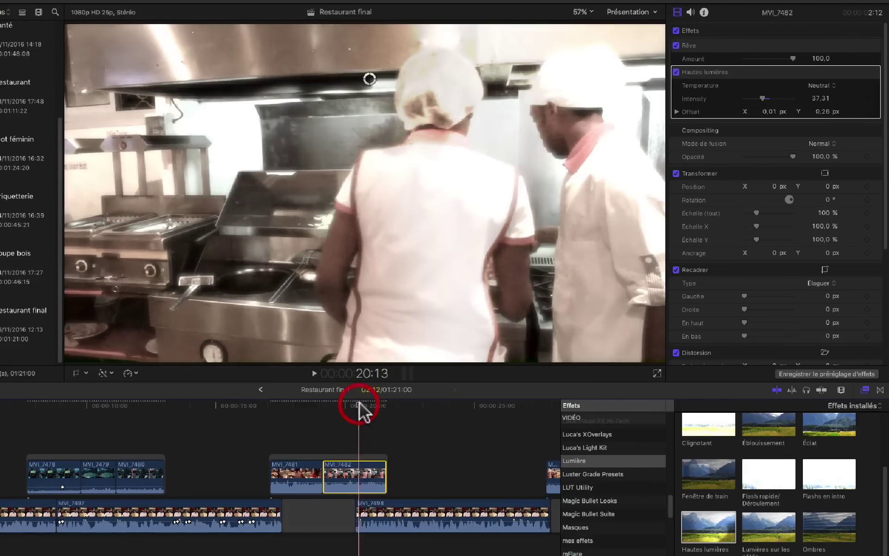
key("Up")
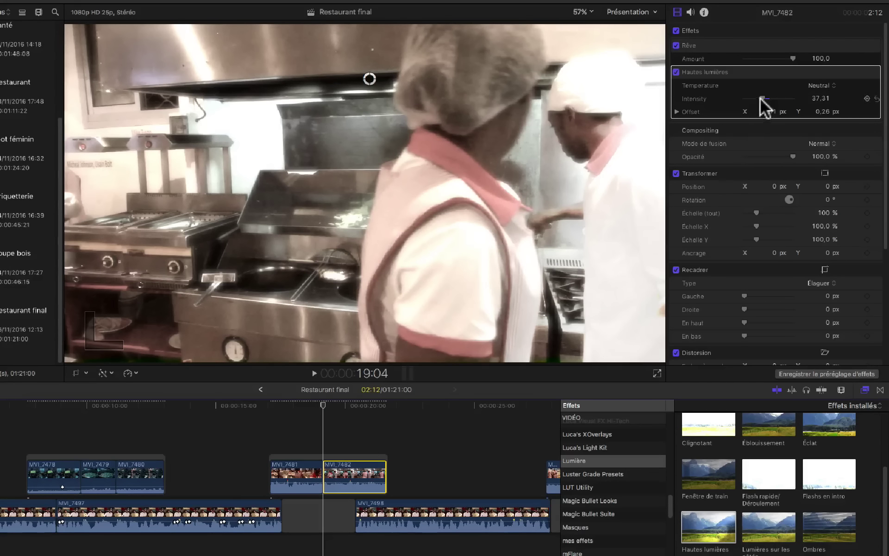
left_click_drag(763, 97, 777, 98)
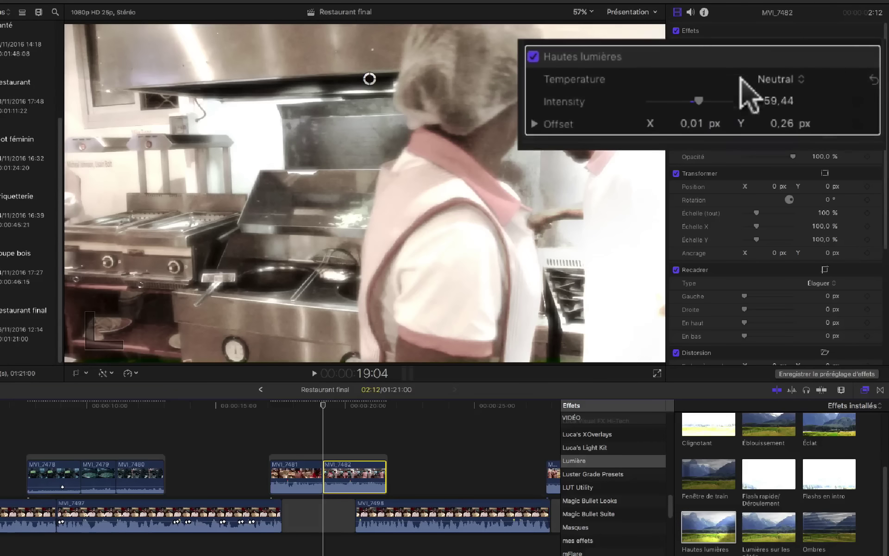
left_click(857, 101)
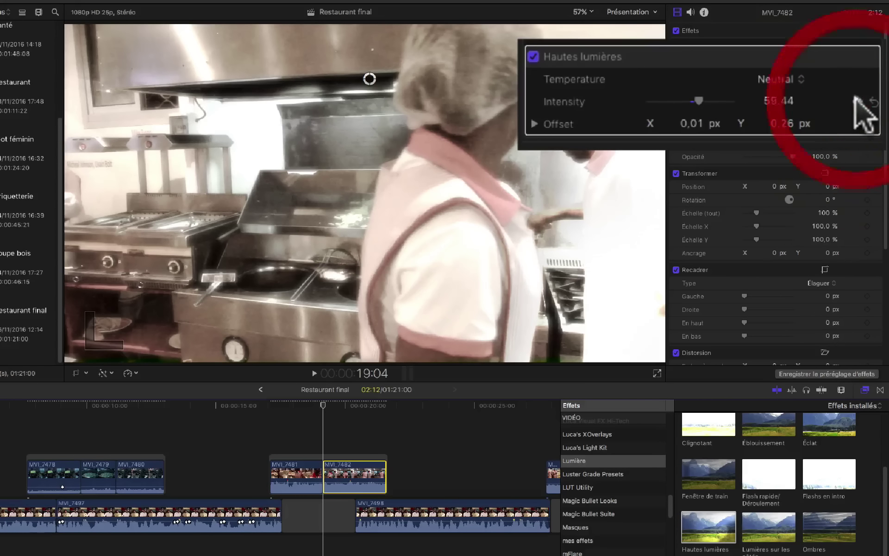
left_click(857, 100)
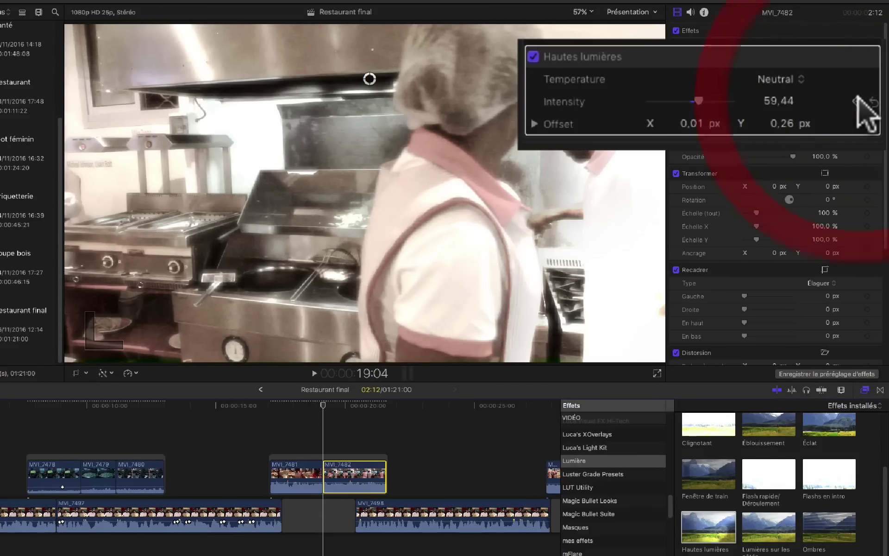
left_click(857, 99)
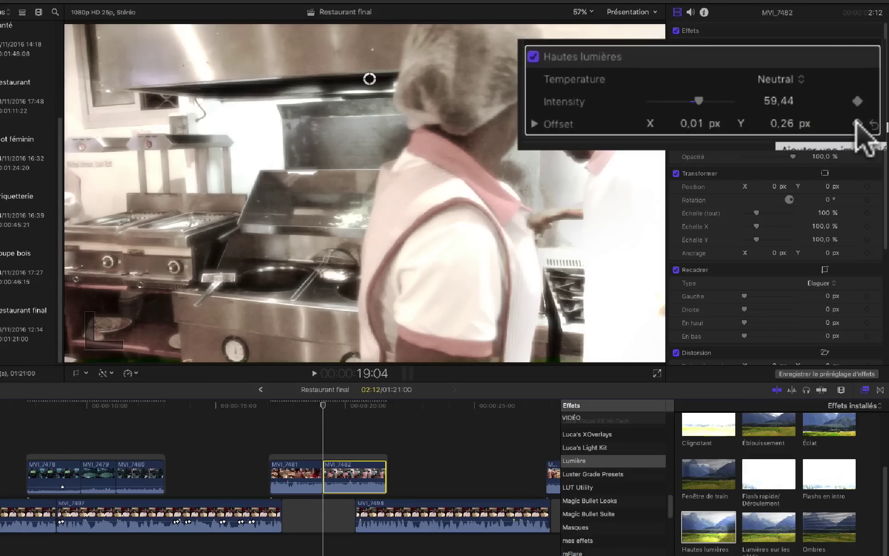
Move the Hautes lumières centre point to an Offset of about X 0.02, Y 0.28 px and add an Offset keyframe.
left_click_drag(370, 78, 370, 71)
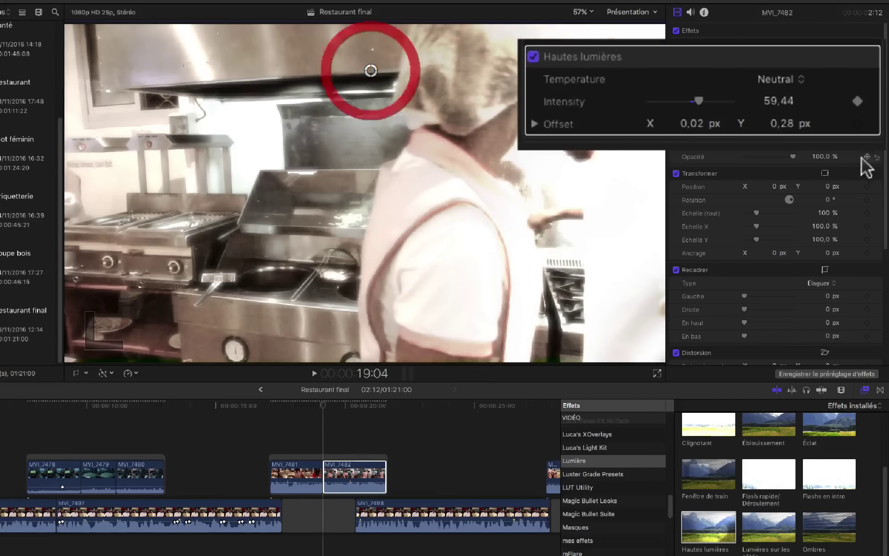
left_click(857, 124)
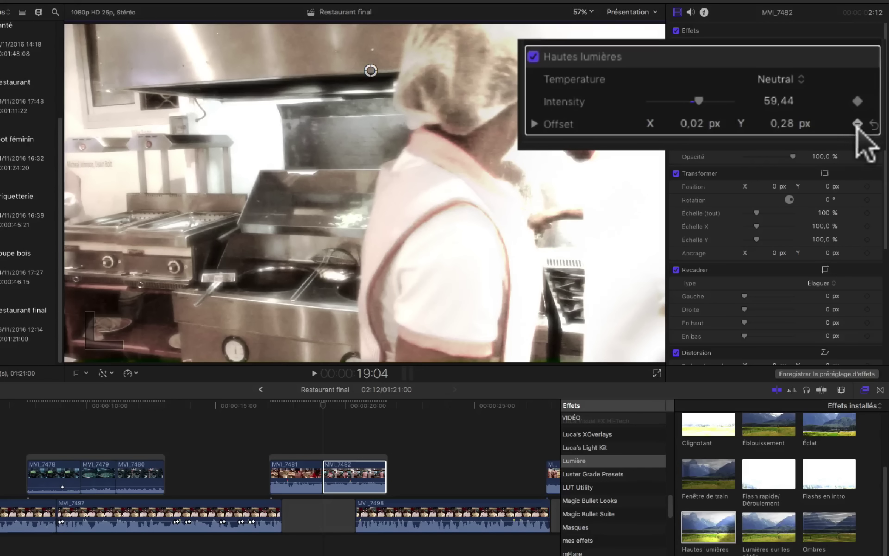
left_click(857, 123)
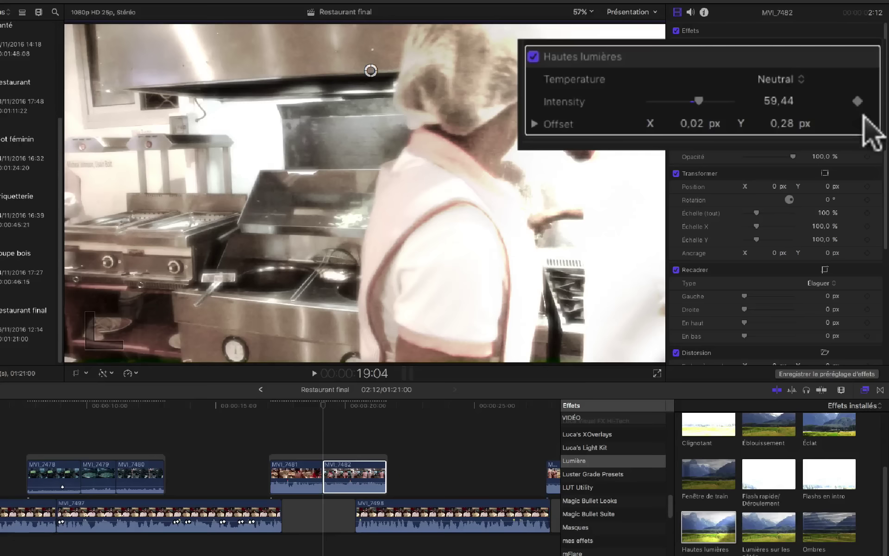
left_click(857, 123)
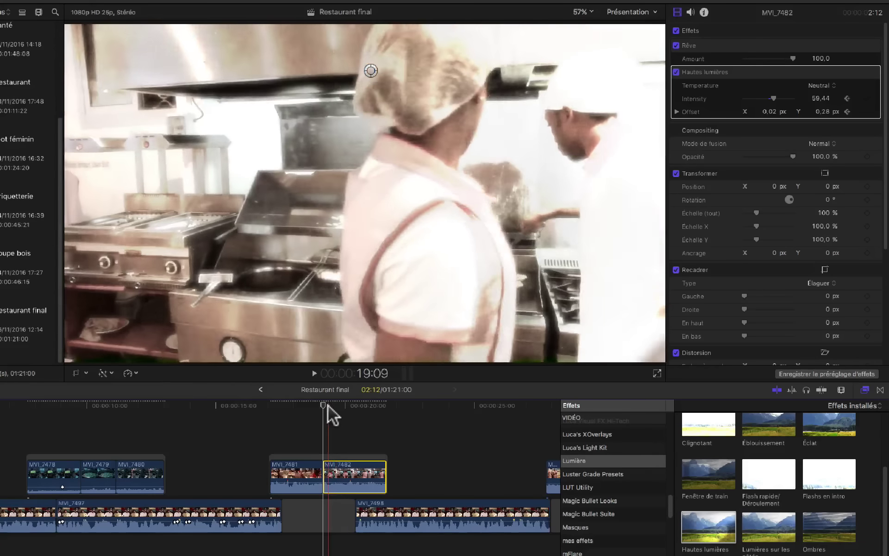
At the end of clip MVI_7482, set Hautes lumières Intensity to 87.12 and move its centre to about X 0.03, Y -0.34 px.
left_click(376, 419)
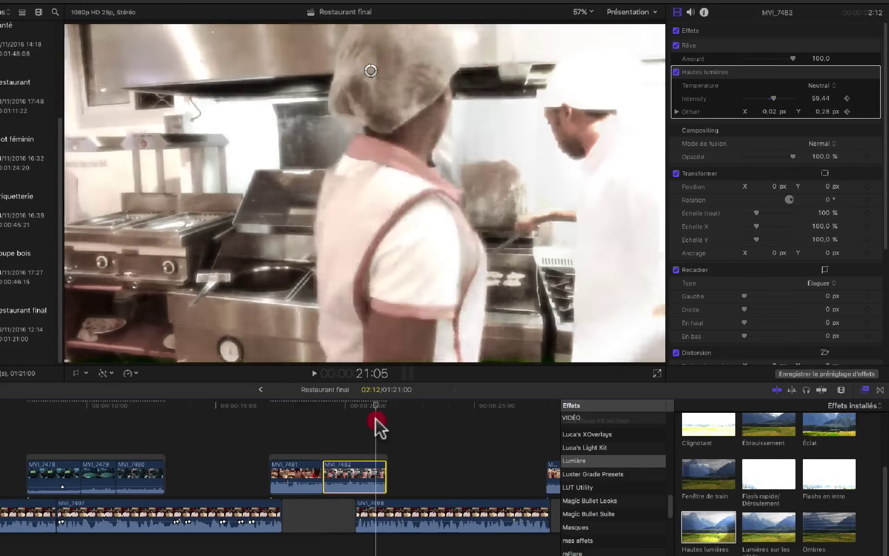
left_click_drag(377, 419, 386, 421)
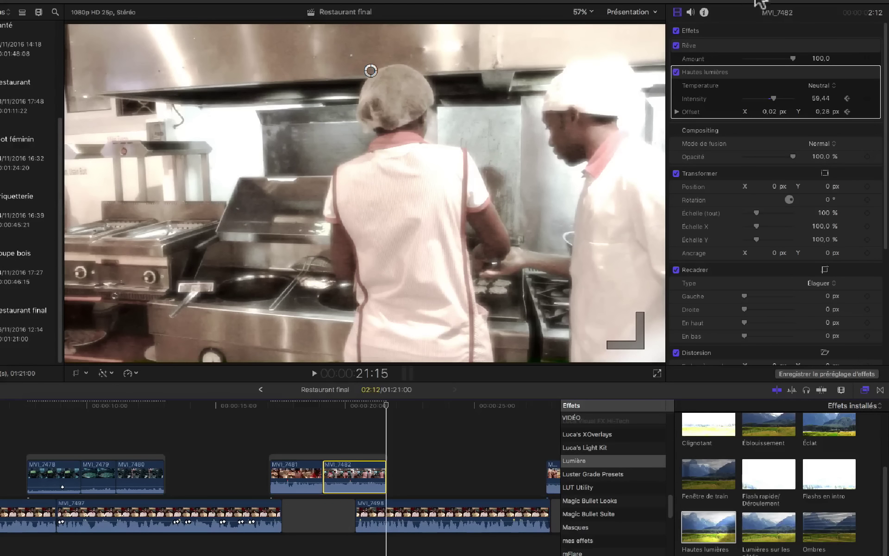
left_click_drag(774, 97, 788, 97)
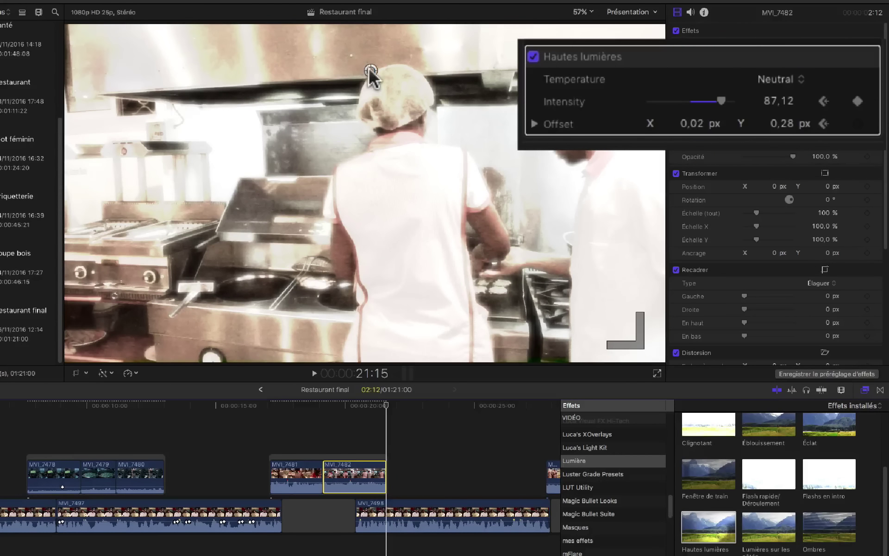
left_click_drag(370, 74, 371, 342)
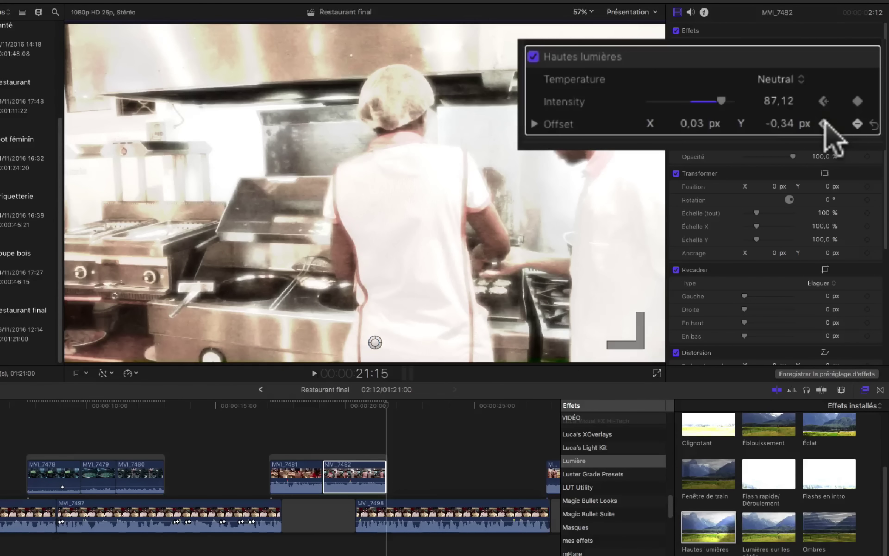
Return to the start of clip MVI_7482 and play back the keyframed Hautes lumières effect.
left_click(824, 124)
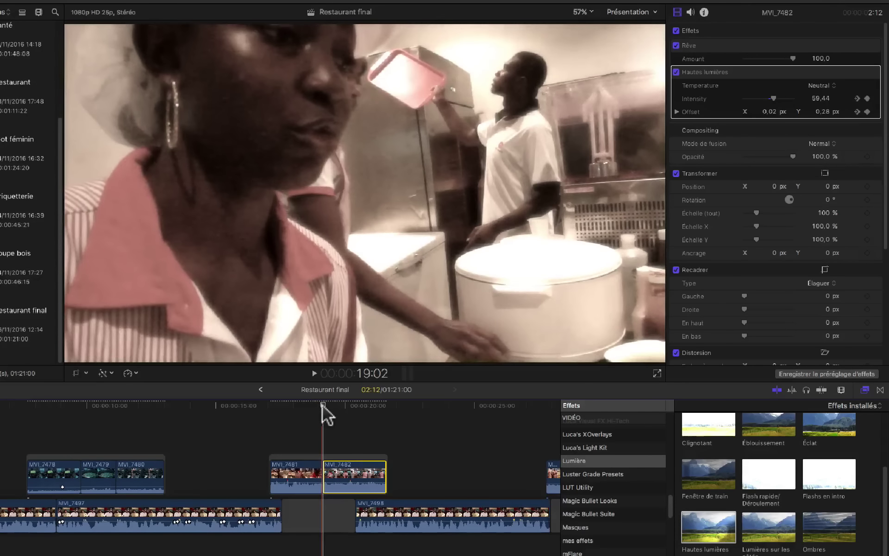
left_click(322, 405)
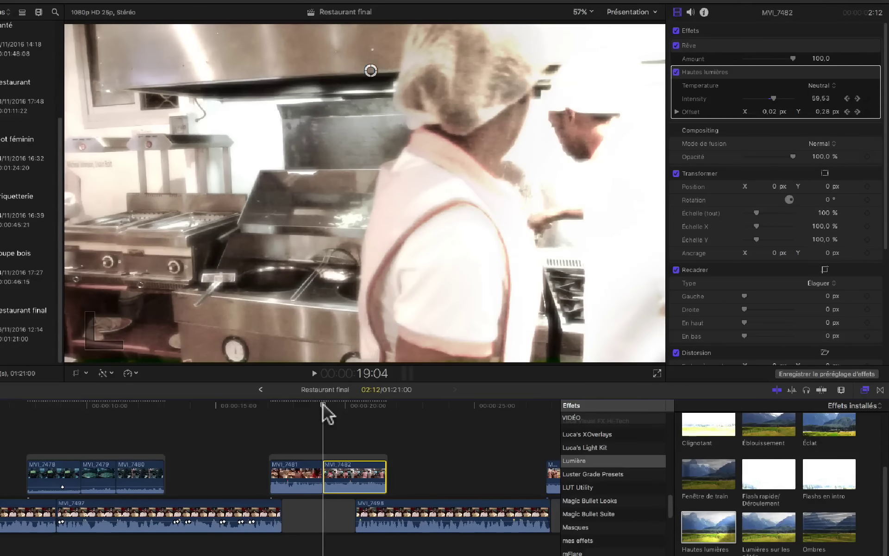
key("space")
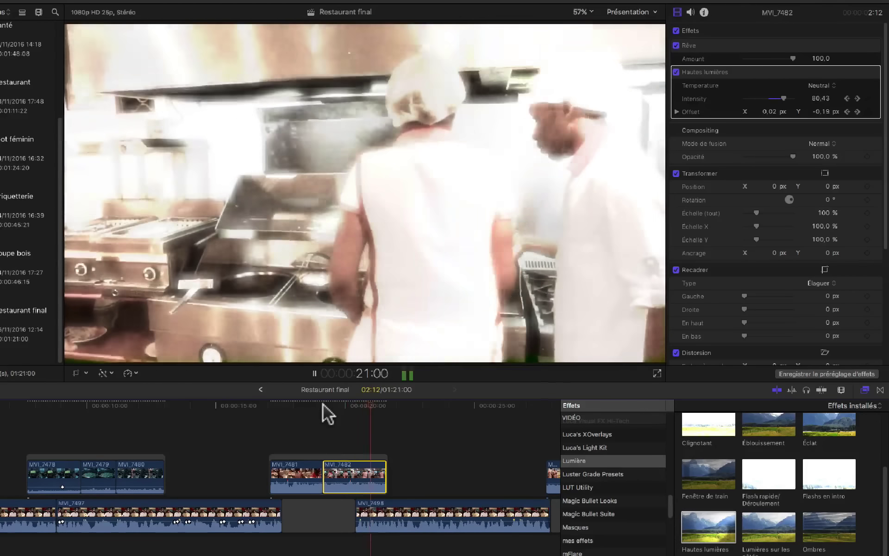
key("space")
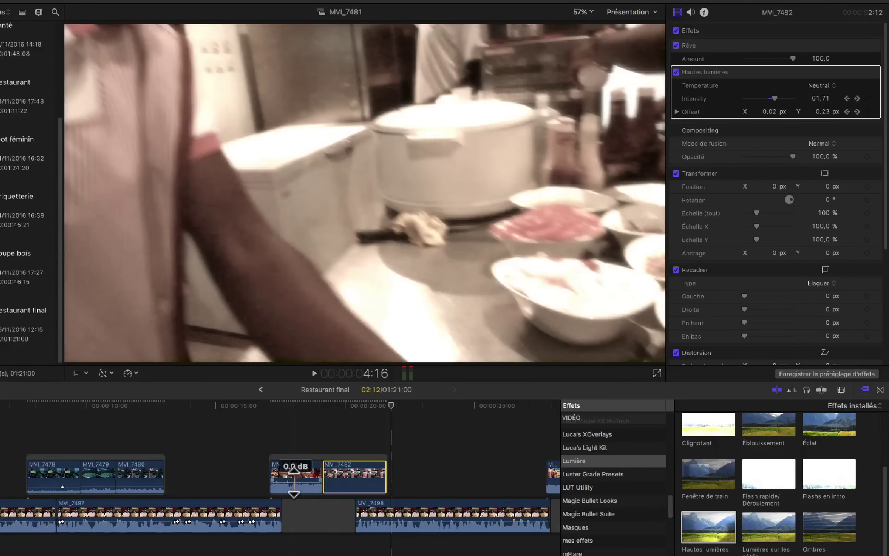
key("space")
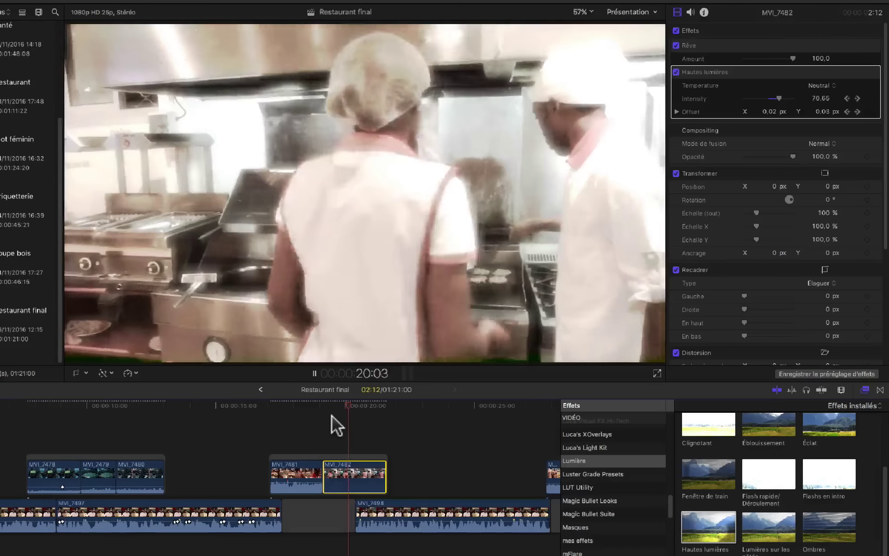
key("space")
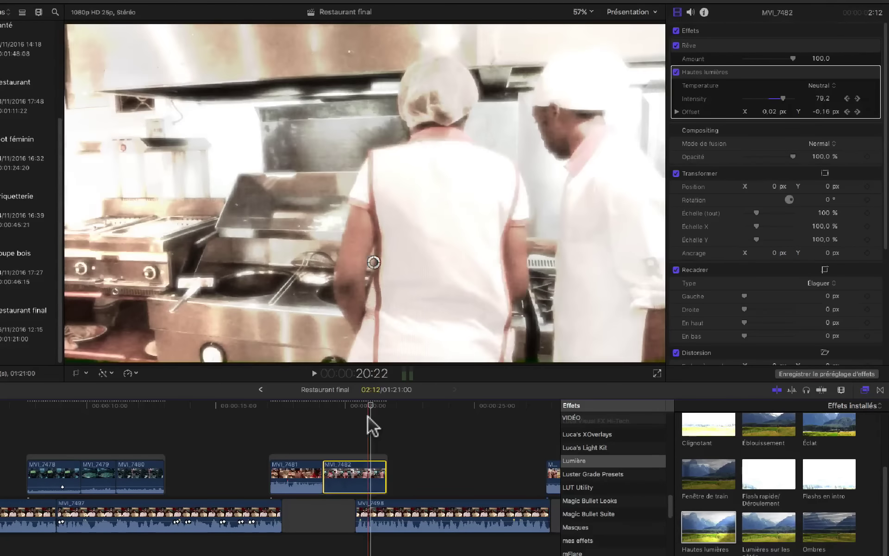
left_click(368, 418)
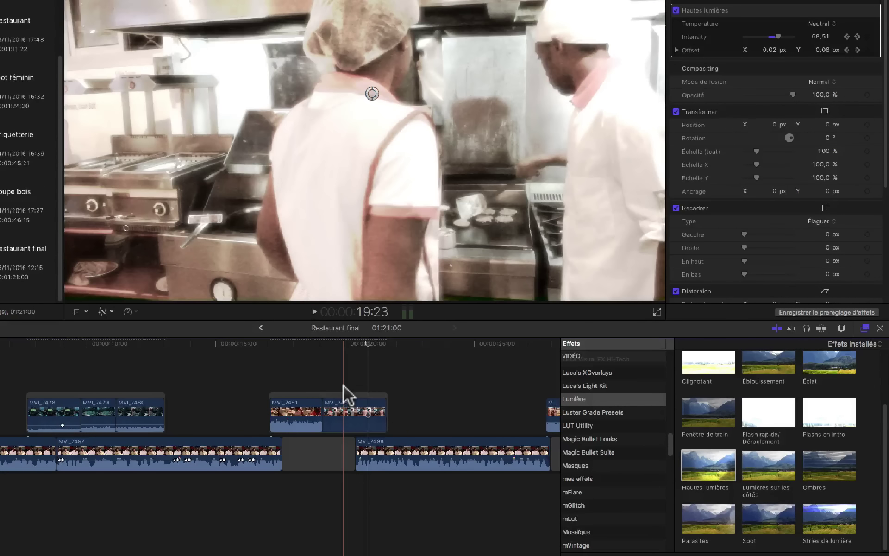
Show the video animation of clip MVI_7482 and enlarge the clip in the timeline.
right_click(346, 414)
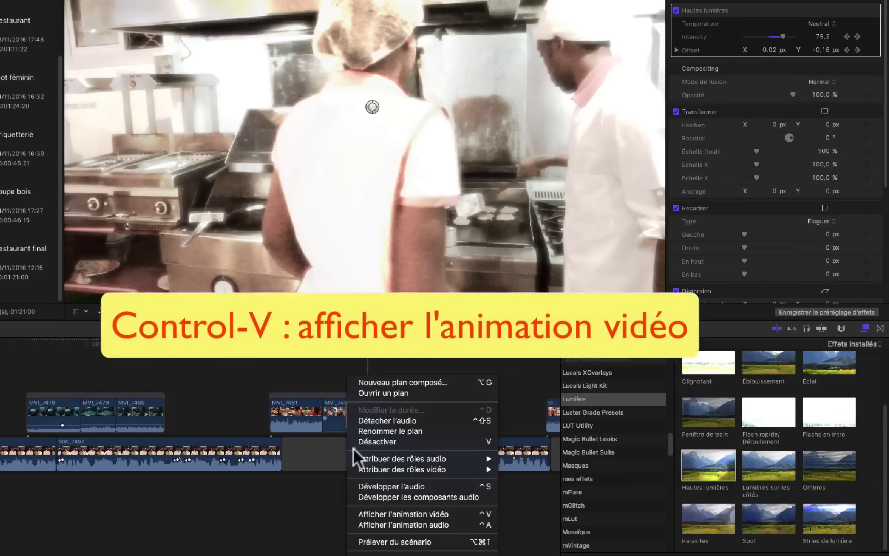
left_click(382, 515)
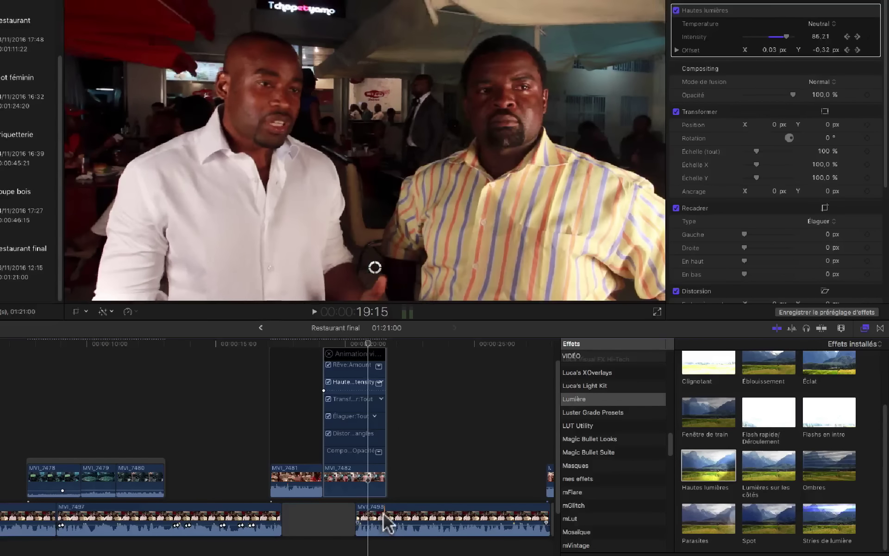
key("super+equal")
key("super+equal")
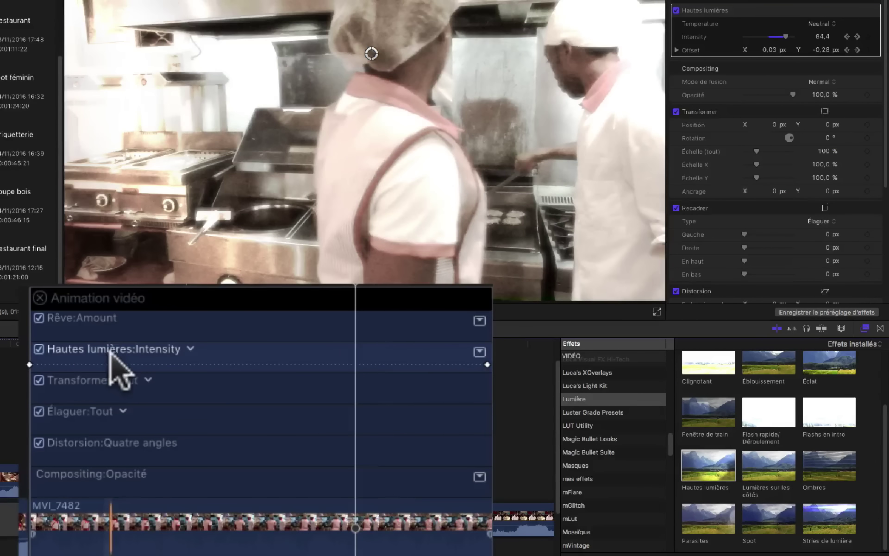
Expand the Rêve Amount curve in the video animation, then the Hautes lumières Intensity curve.
left_click_drag(484, 365, 478, 350)
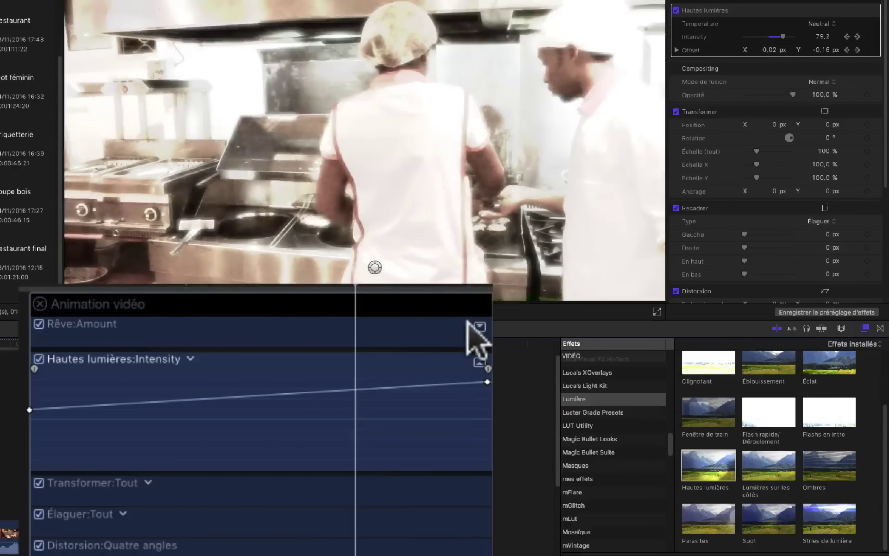
left_click(479, 326)
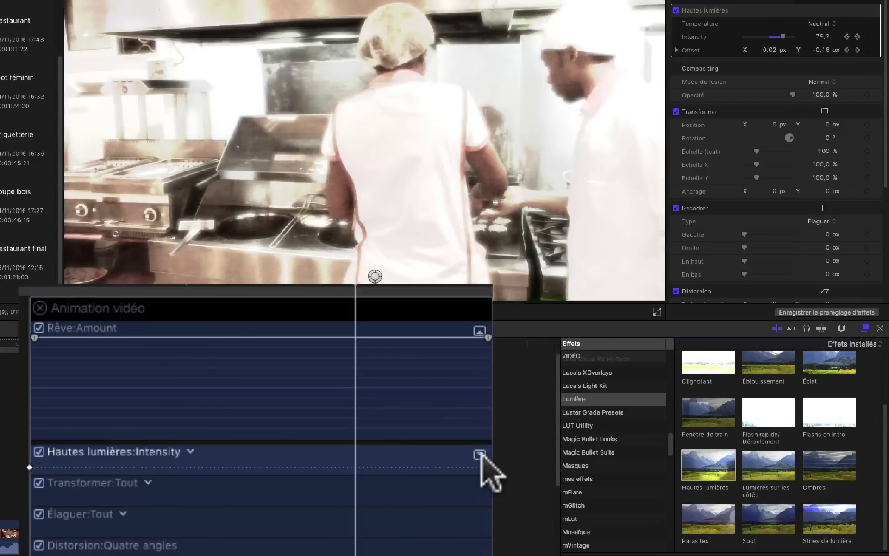
left_click(479, 454)
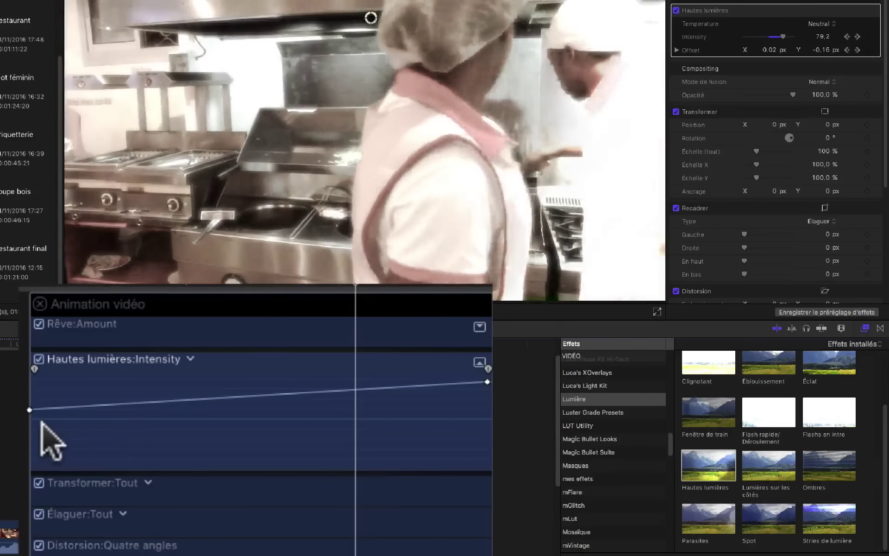
Lower the first Hautes lumières Intensity keyframe to about 34.4, raise the last to about 91.4, and move both inward along the curve.
mouse_move(29, 412)
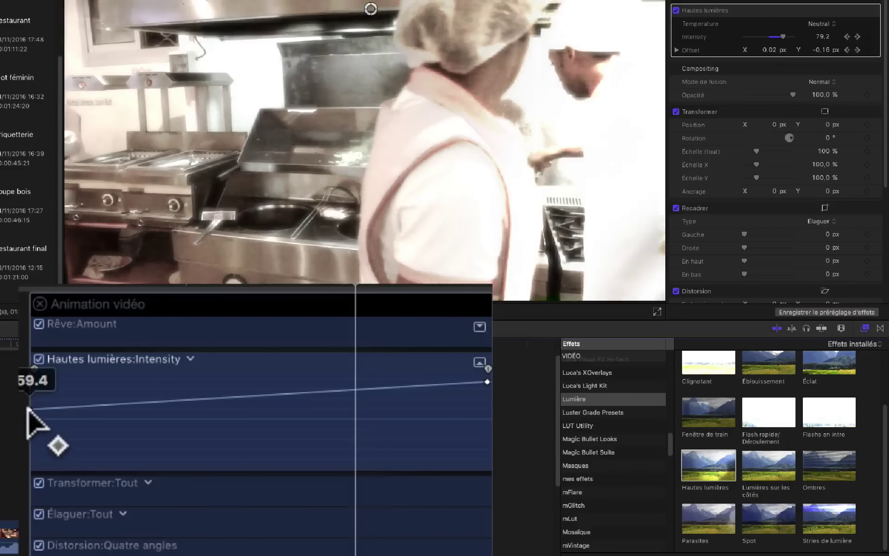
left_click_drag(30, 411, 30, 434)
mouse_move(486, 381)
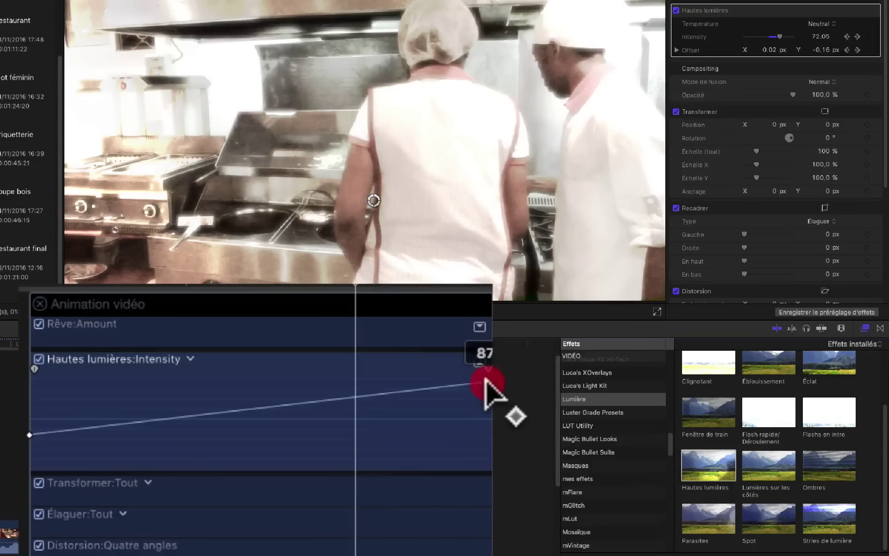
left_click_drag(486, 383, 362, 380)
mouse_move(24, 434)
left_click_drag(28, 434, 142, 435)
mouse_move(484, 378)
left_click_drag(487, 379, 323, 378)
mouse_move(143, 436)
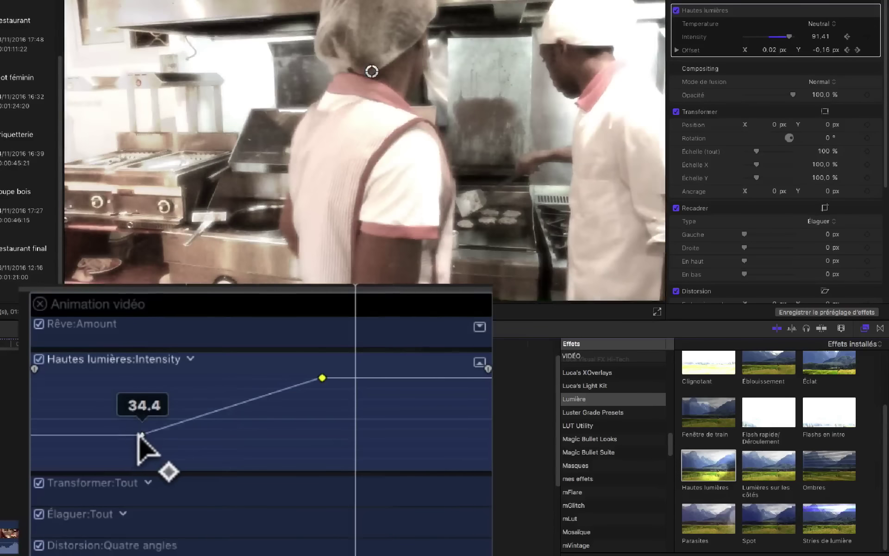
left_click_drag(140, 435, 195, 436)
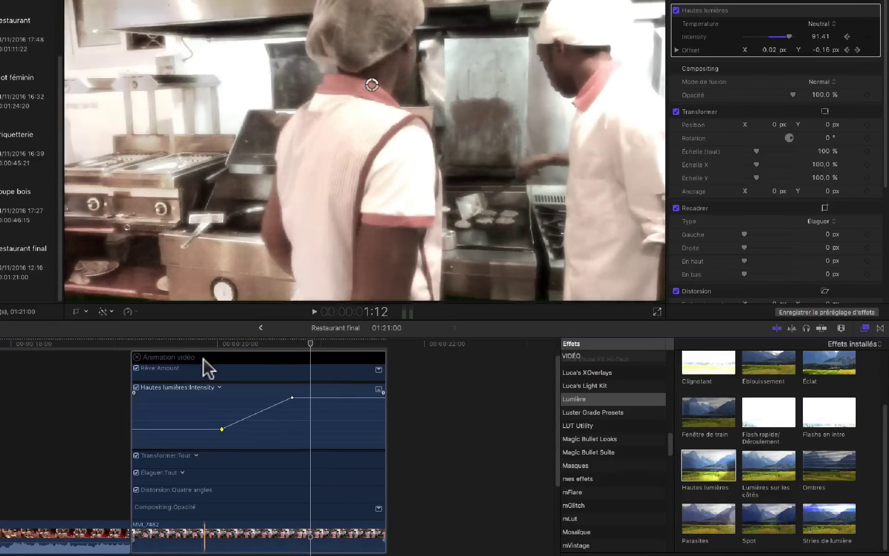
Play back the Intensity ramp, shift both keyframes closer together and toward the end of MVI_7482, and hide the video animation.
key("space")
key("space")
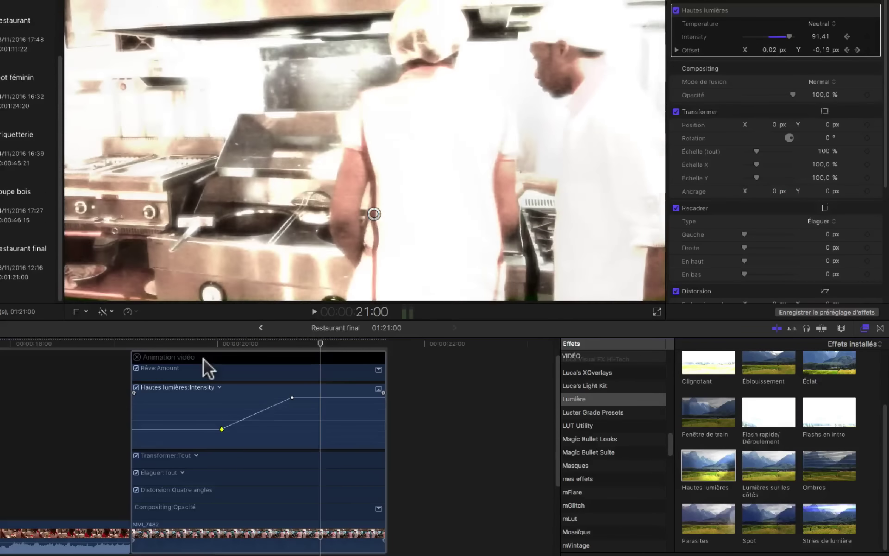
mouse_move(295, 402)
left_click_drag(292, 398, 362, 398)
mouse_move(222, 429)
left_click_drag(222, 429, 280, 429)
left_click_drag(362, 397, 309, 397)
left_click_drag(280, 429, 256, 430)
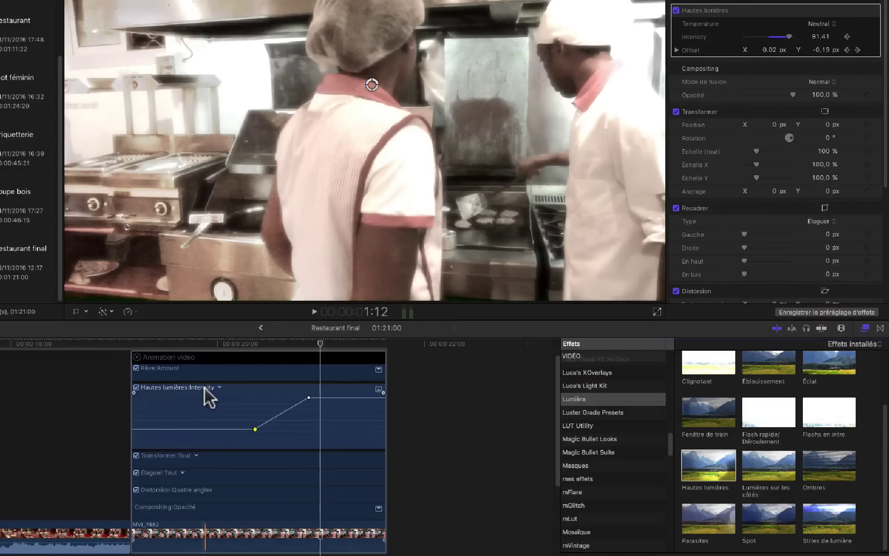
key("ctrl+v")
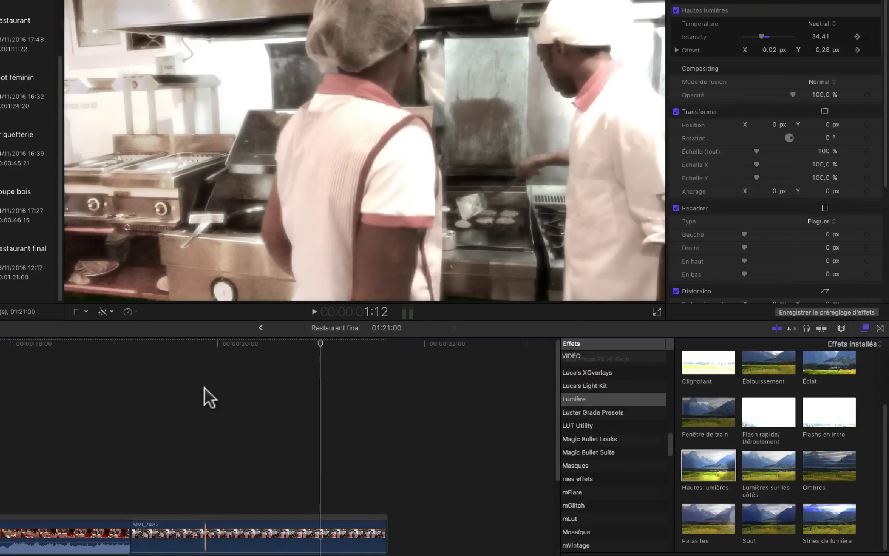
scroll(224, 445, "down", 3)
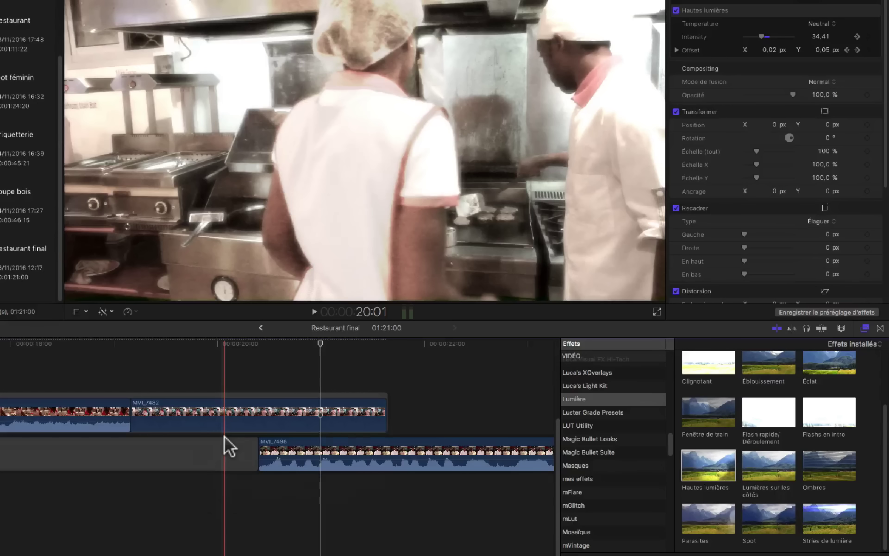
Show the video animation of MVI_7482, expand the Rêve Amount curve and add three keyframes along it at 100.
key("ctrl+v")
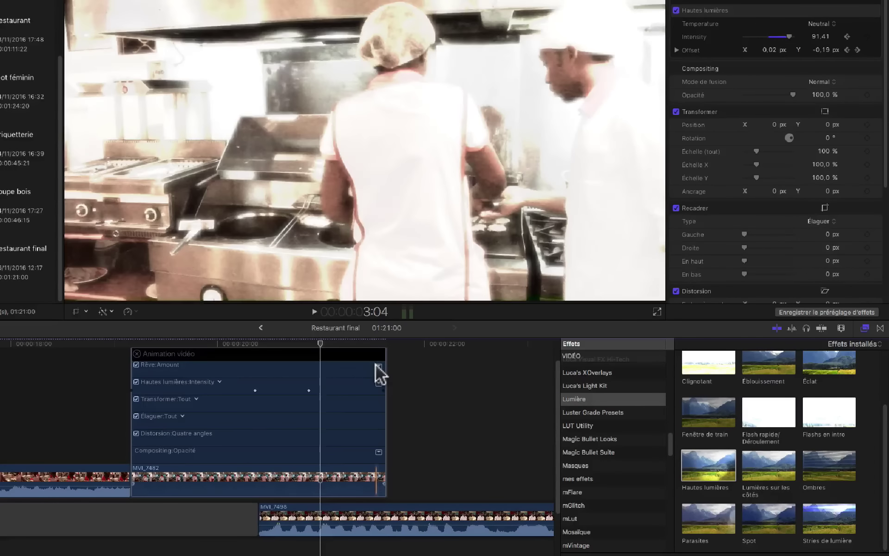
left_click(377, 366)
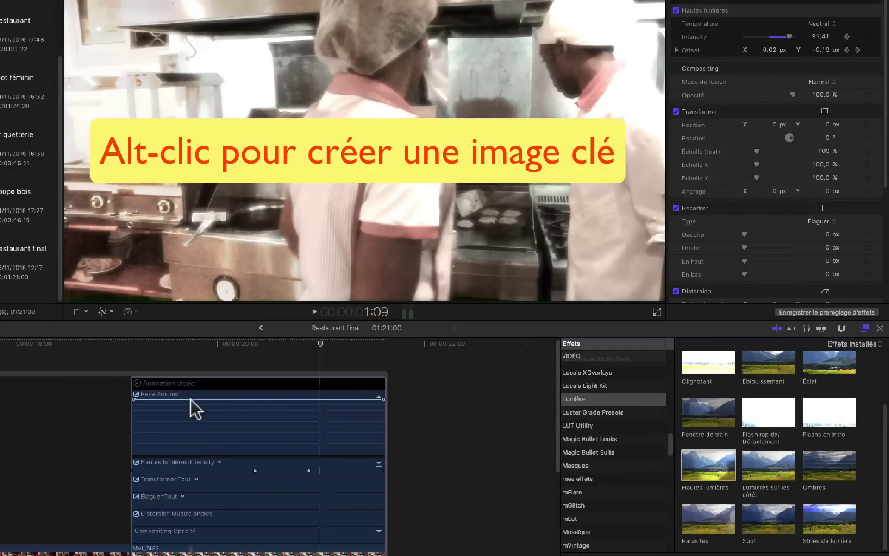
left_click(191, 399, "alt")
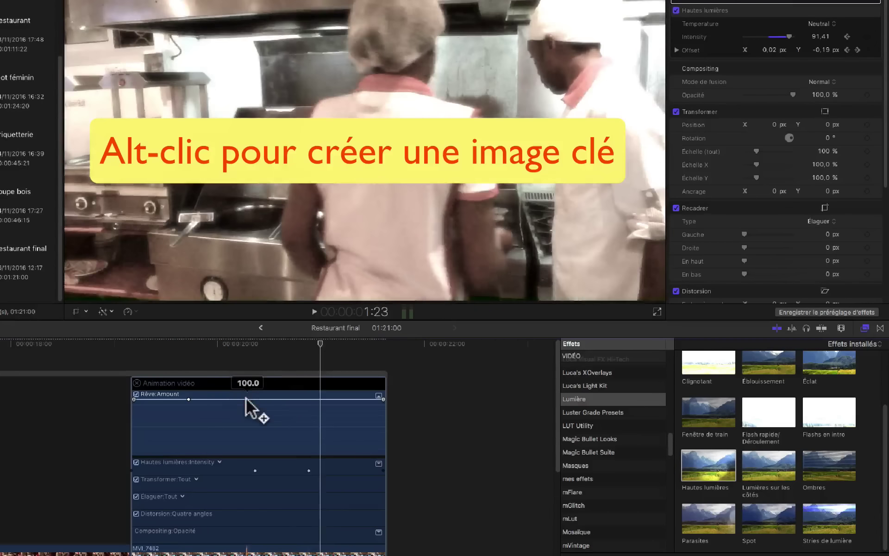
left_click(247, 400, "alt")
left_click(309, 400, "alt")
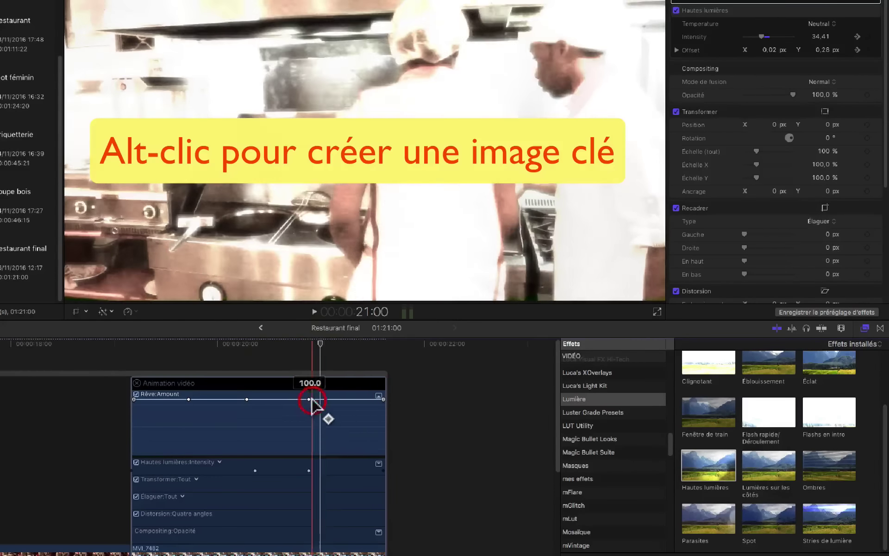
Lower the middle Rêve Amount keyframe to about 7.8 and the first to 37.6, and play the clip from its start.
left_click_drag(247, 399, 249, 453)
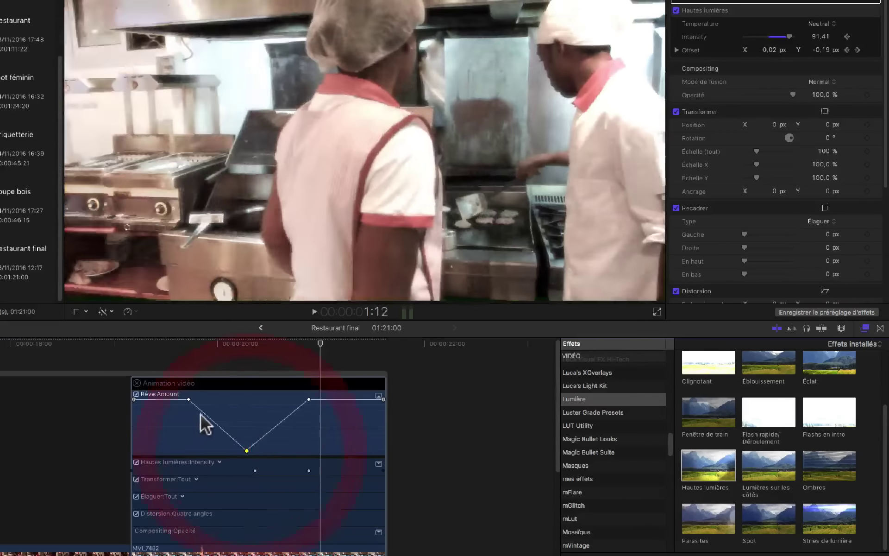
left_click_drag(189, 399, 190, 434)
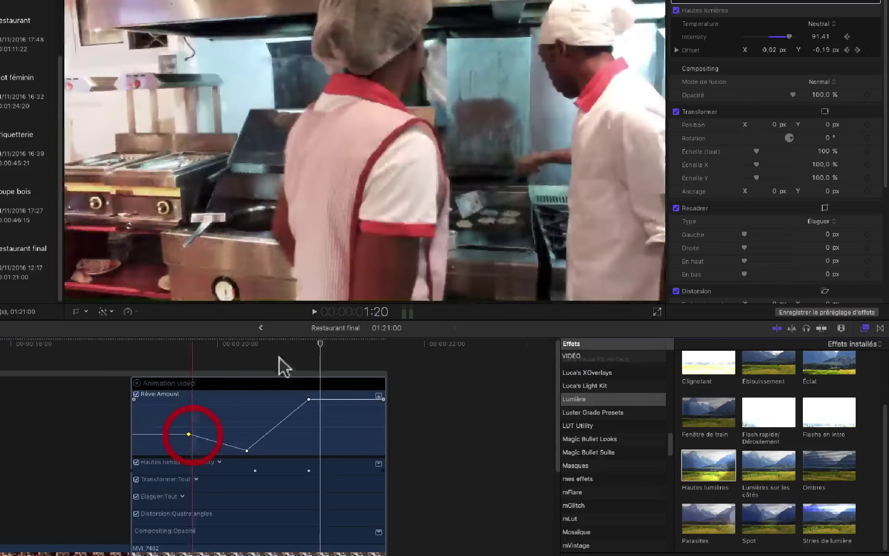
left_click_drag(322, 343, 141, 387)
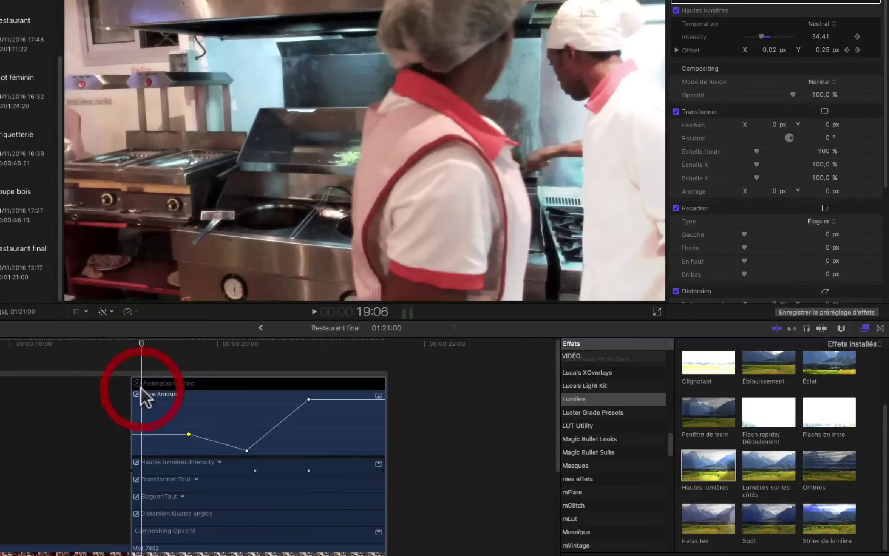
key("space")
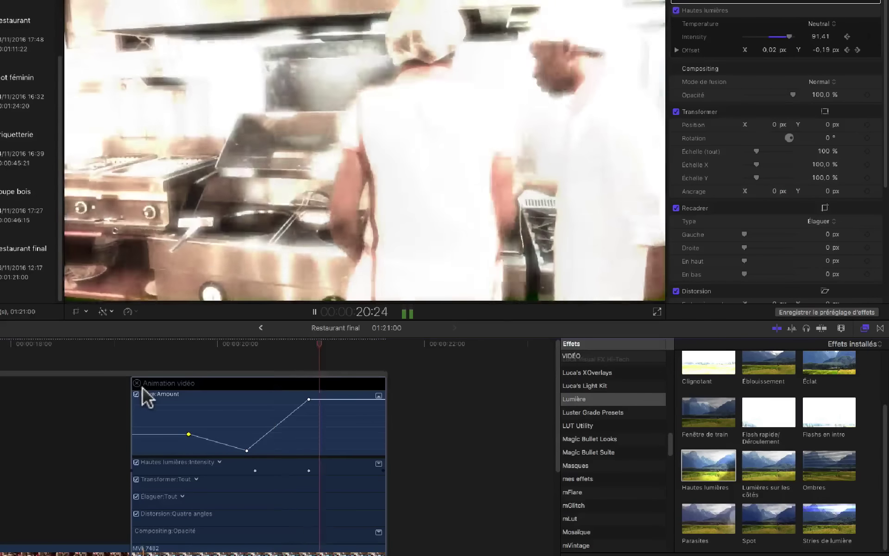
key("space")
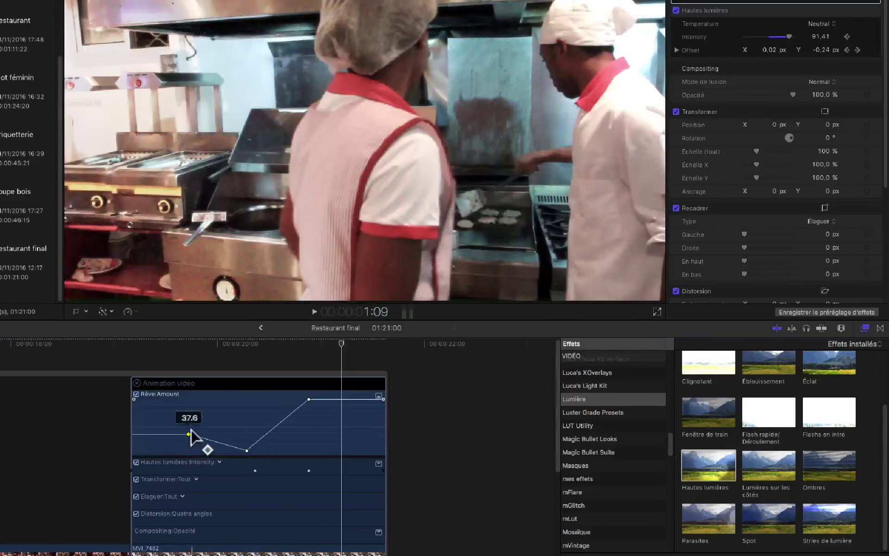
Delete the 37.6 keyframe from the Rêve Amount curve and hide the video animation of MVI_7482.
right_click(189, 436)
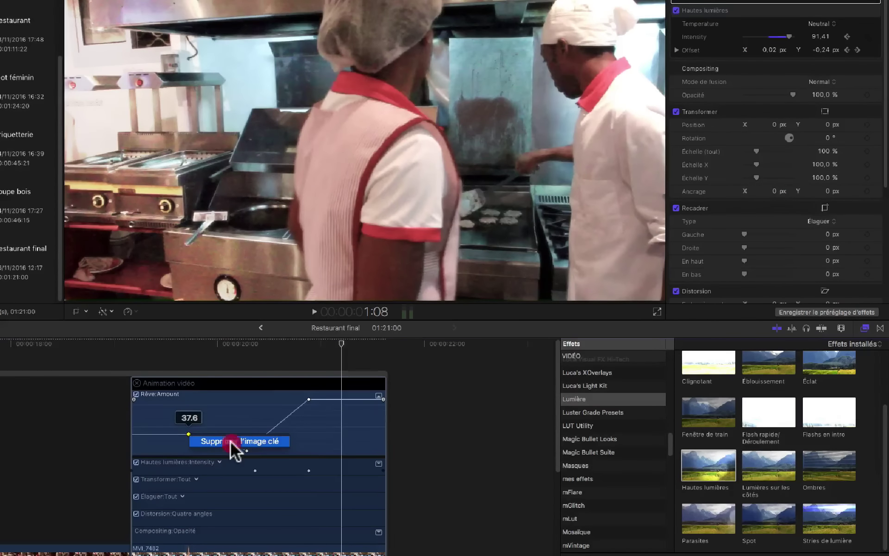
left_click(232, 441)
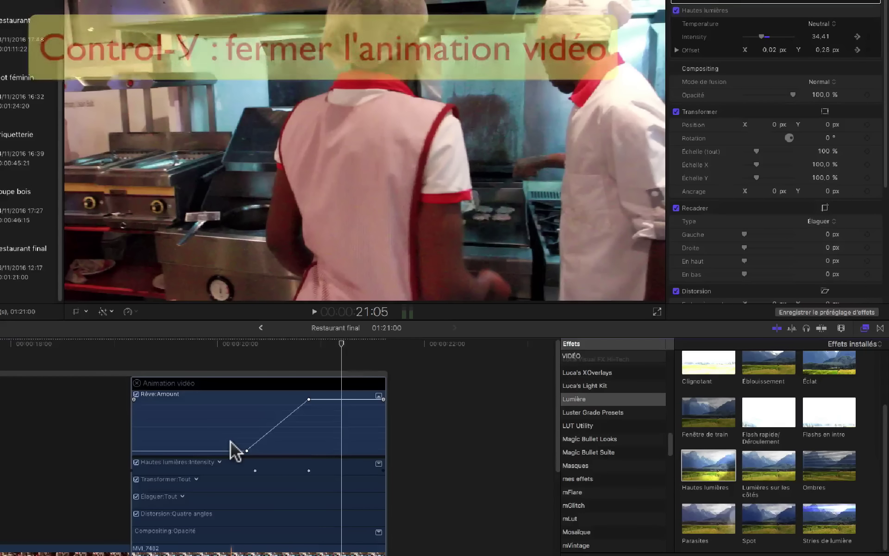
key("ctrl+v")
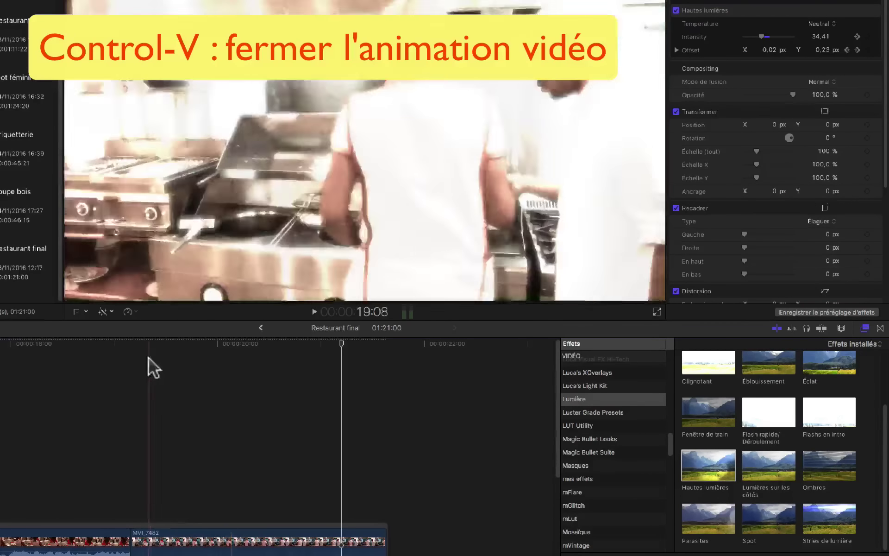
scroll(235, 480, "down", 5)
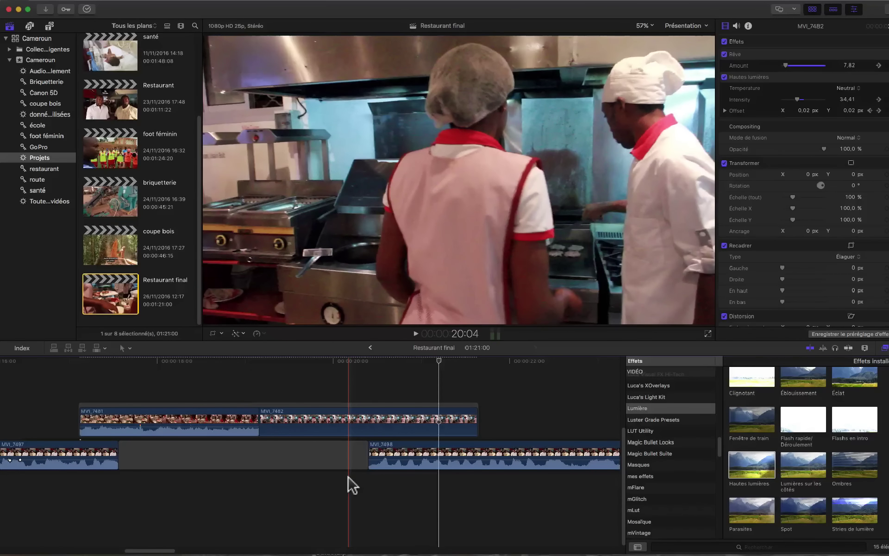
Open the coupe bois project and display the Bases category of video effects.
double_click(98, 244)
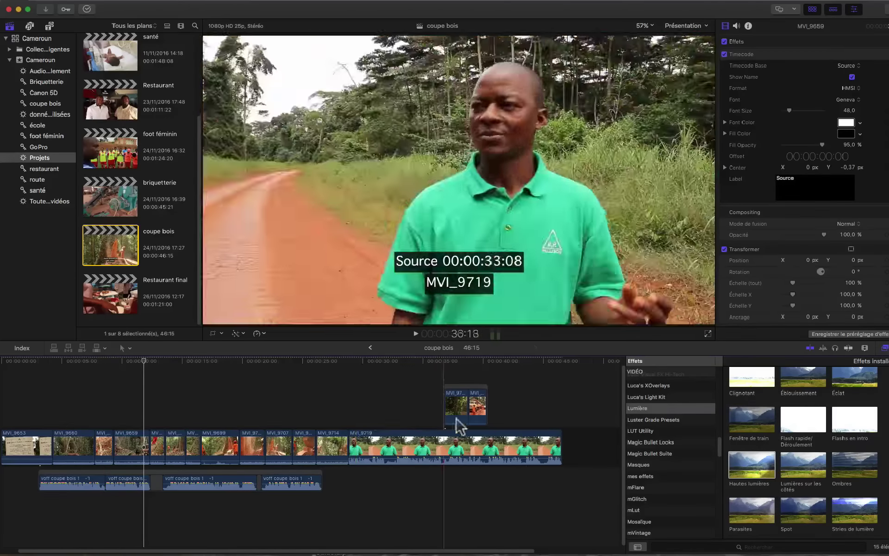
scroll(667, 424, "up", 8)
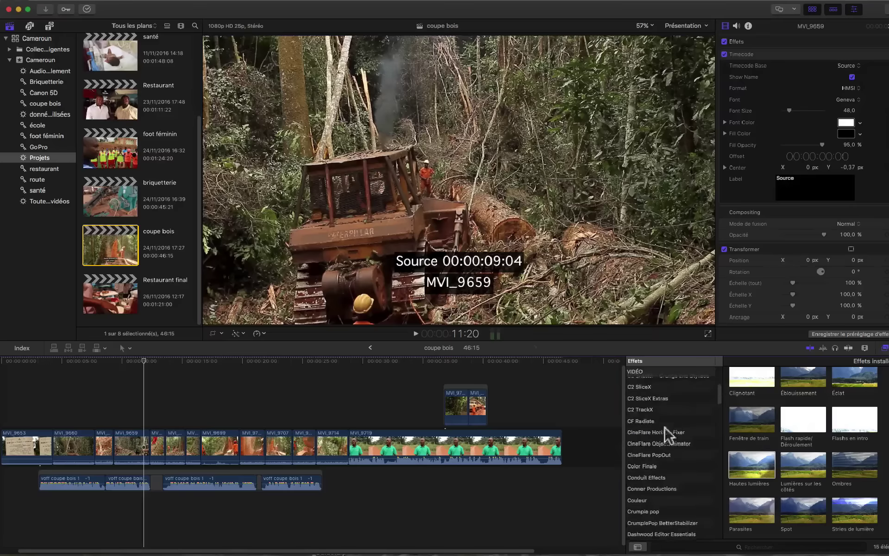
scroll(669, 446, "up", 4)
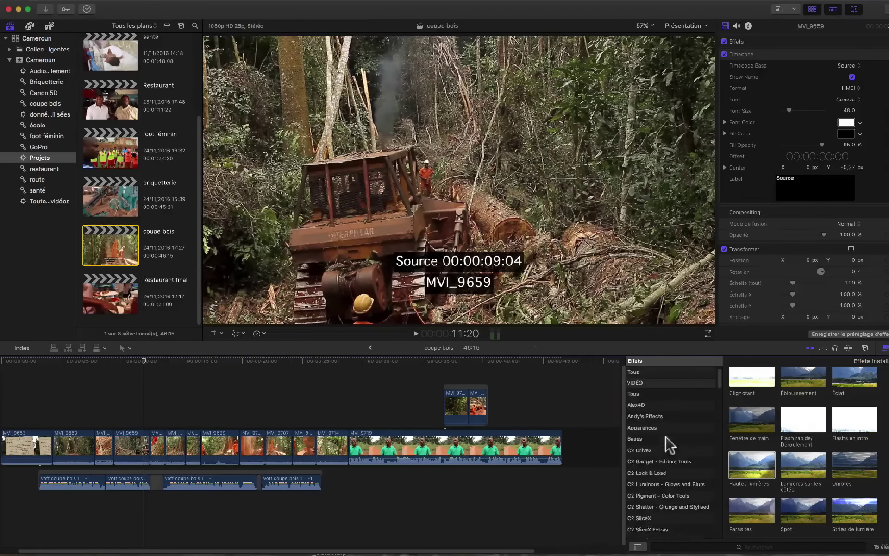
left_click(642, 439)
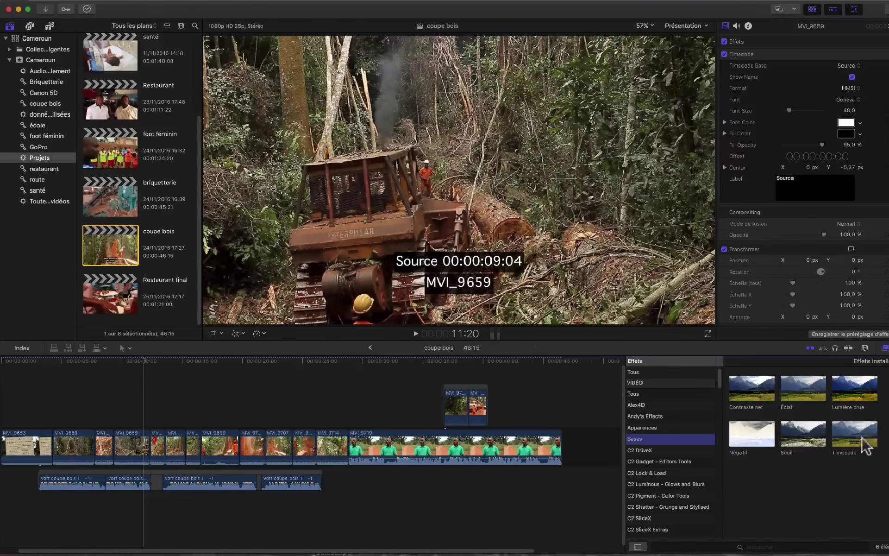
Check the Timecode overlay at several points of the coupe bois timeline, including clips MVI_9699 and MVI_9719.
left_click(33, 407)
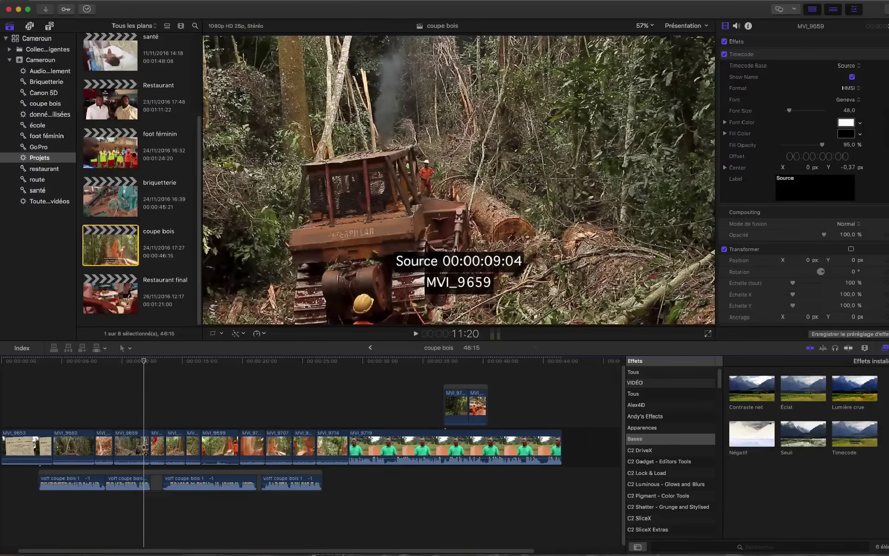
left_click(204, 418)
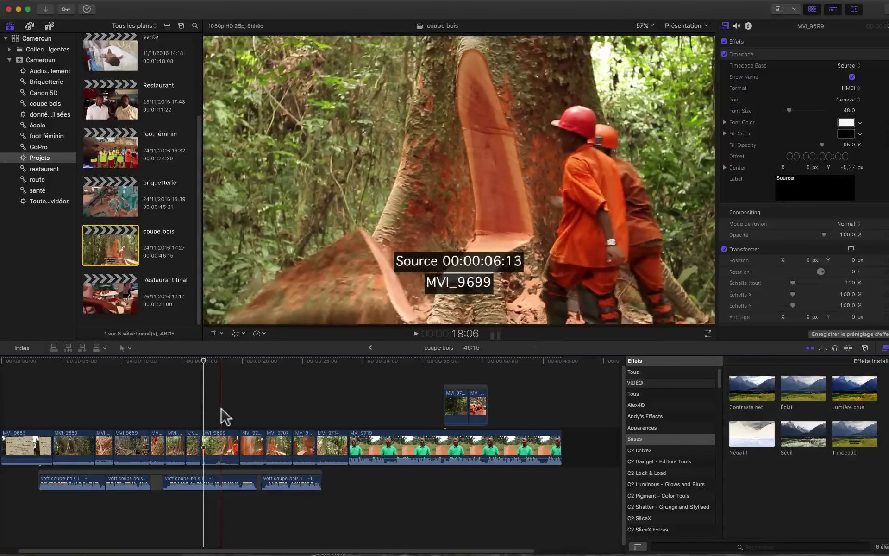
left_click(224, 408)
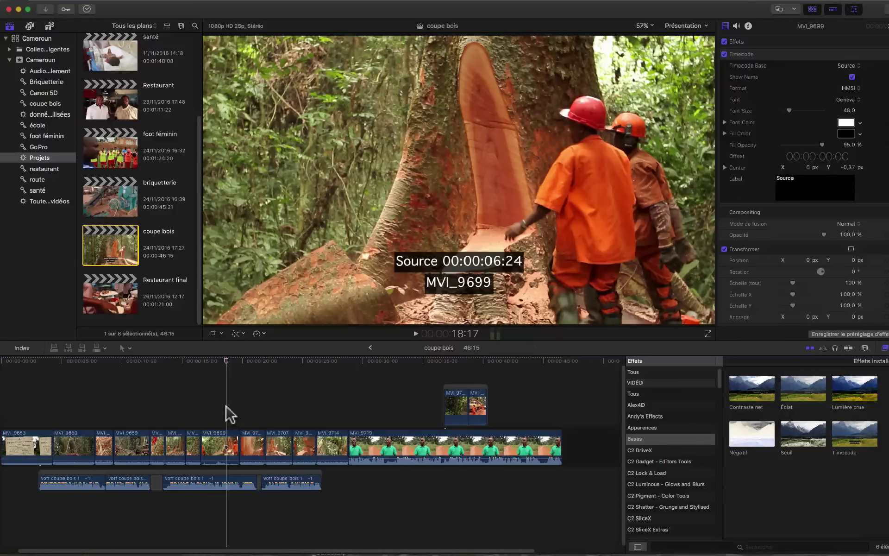
left_click(541, 412)
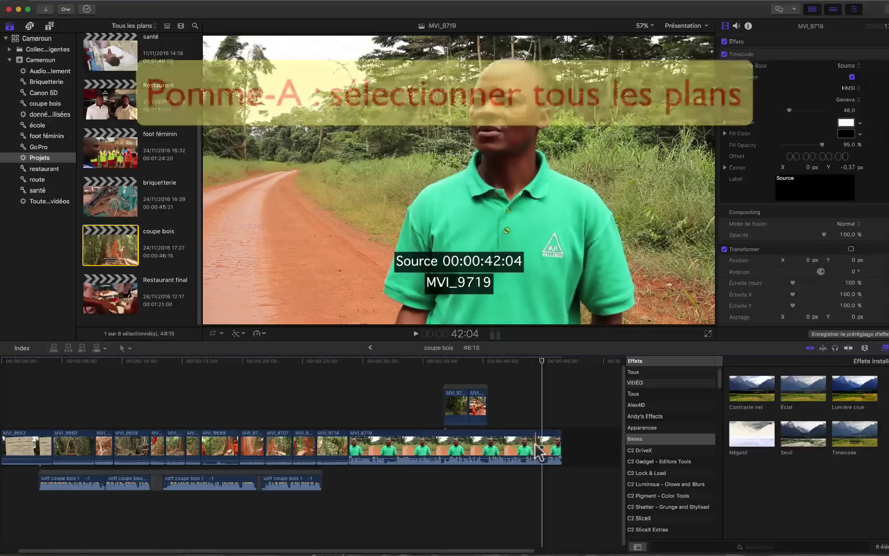
Remove the Timecode attribute from all timeline clips with Supprimer les attributs, excluding the audio attributes.
key("super+a")
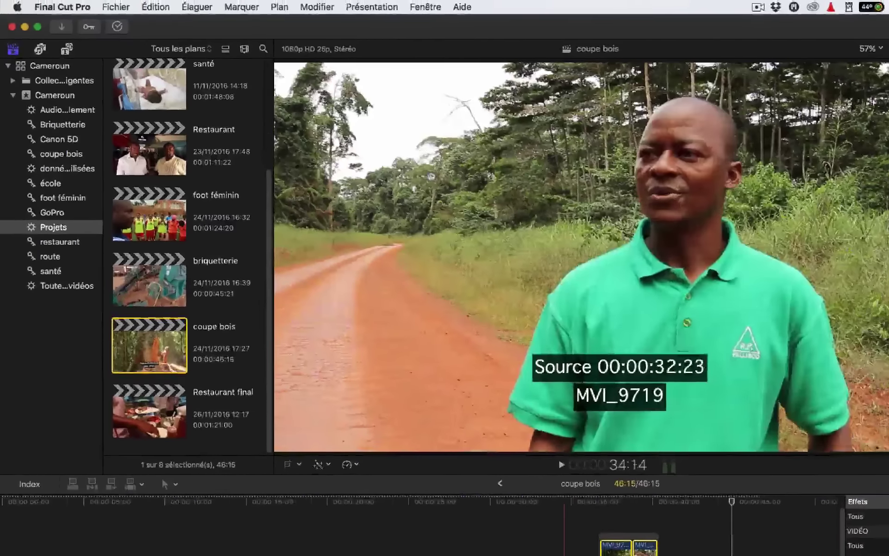
left_click(157, 8)
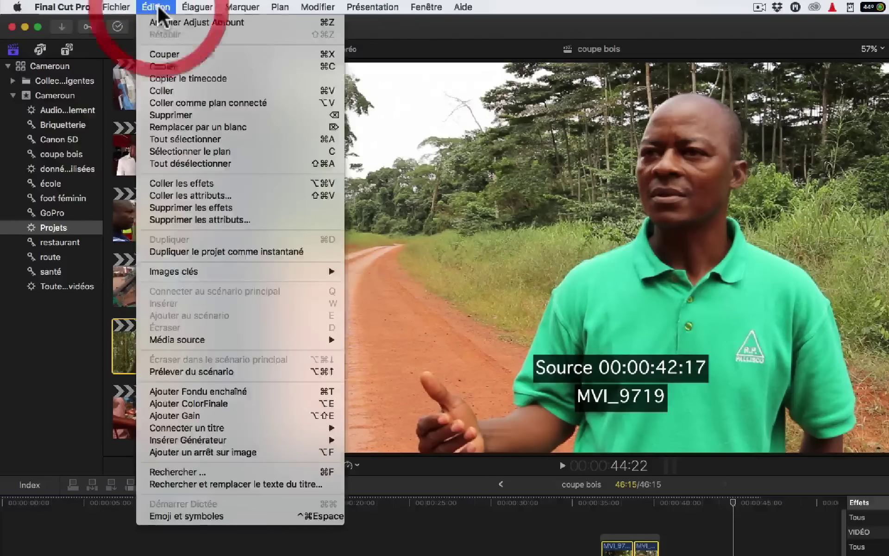
left_click(197, 216)
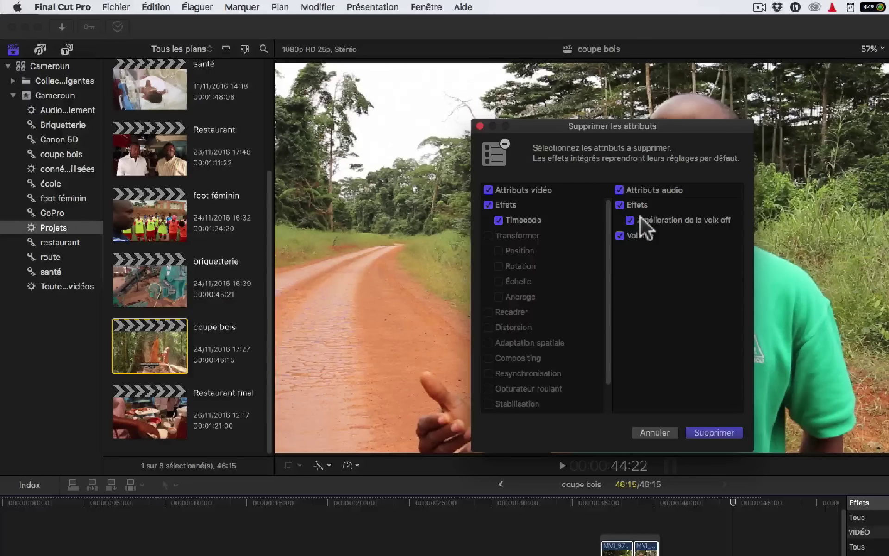
left_click(619, 190)
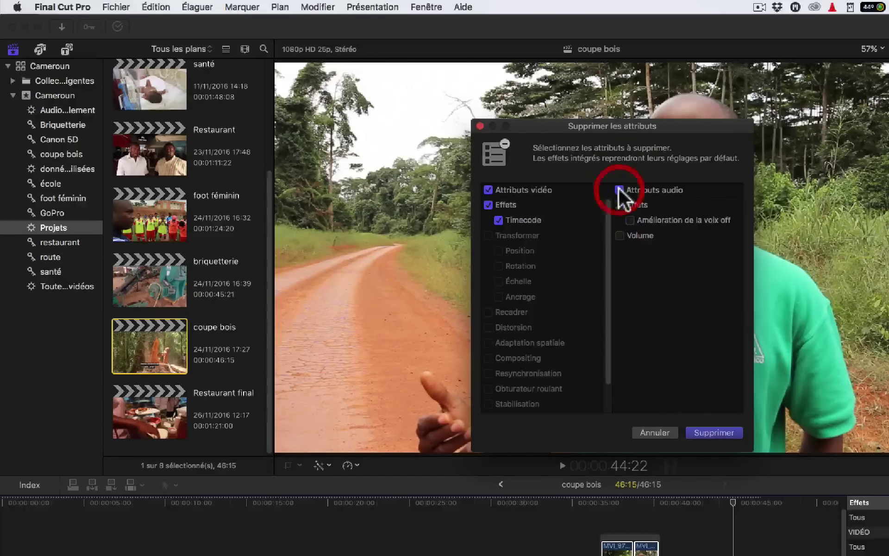
left_click(488, 187)
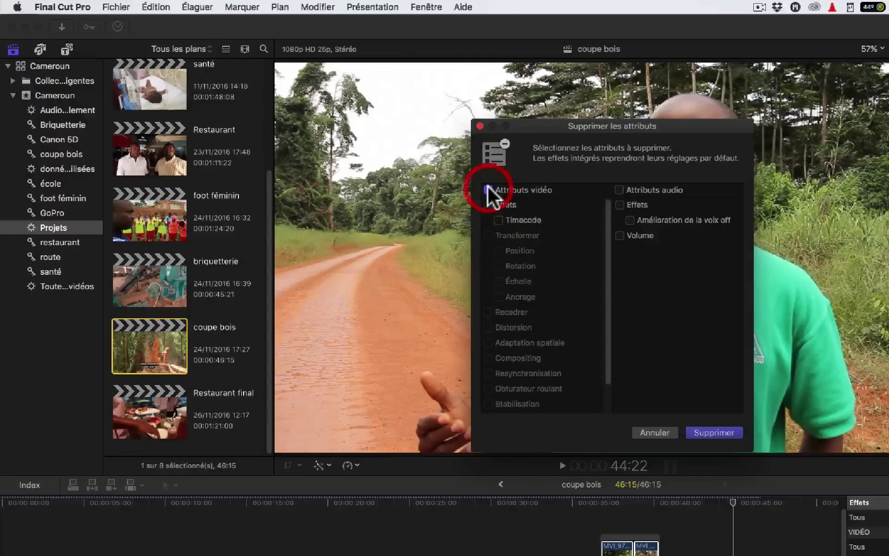
left_click(498, 219)
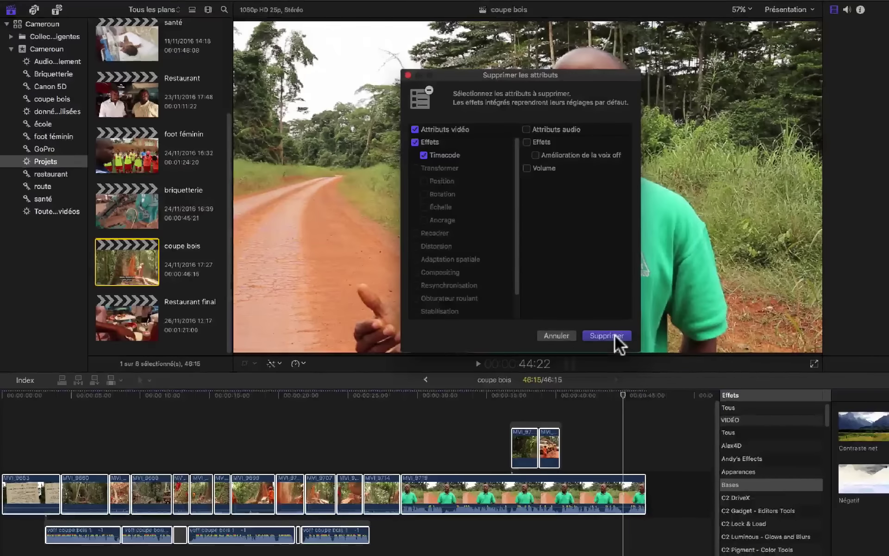
left_click(607, 335)
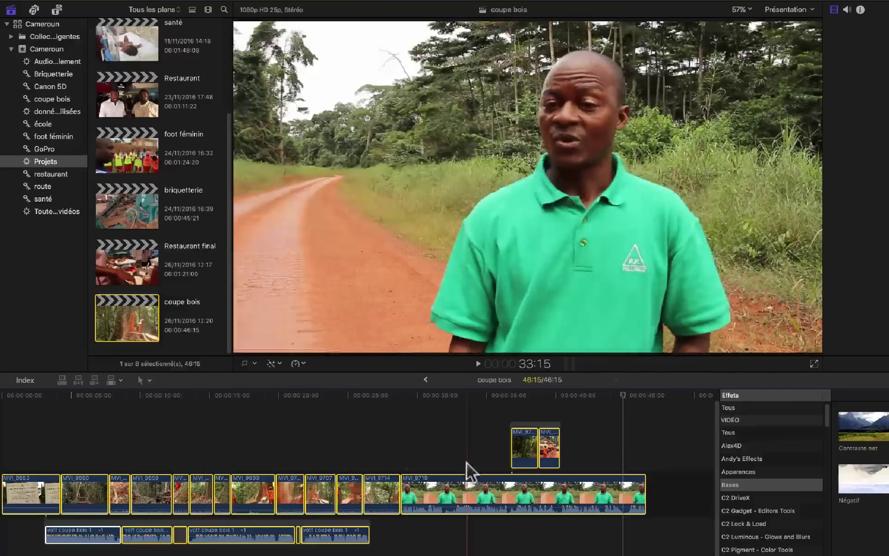
Deselect the clips and inspect the Timecode overlay at different points of the coupe bois timeline.
left_click(456, 468)
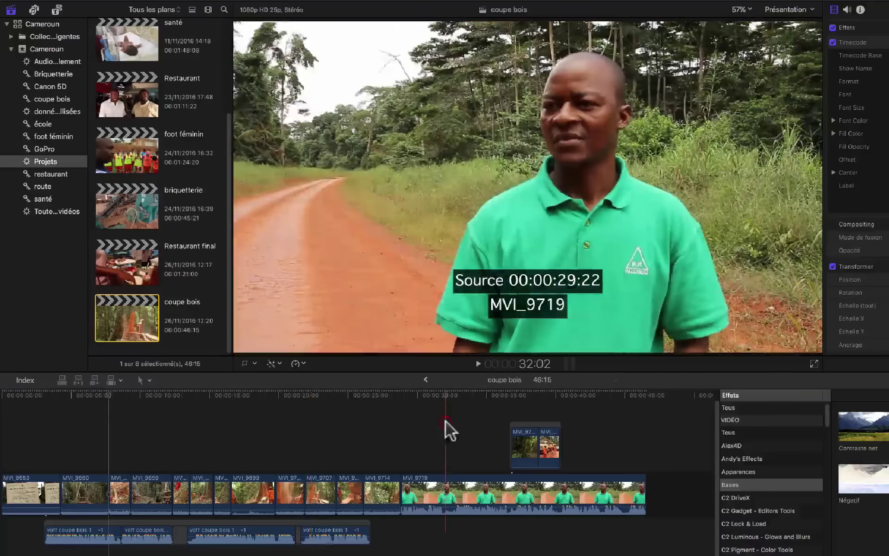
left_click(446, 498)
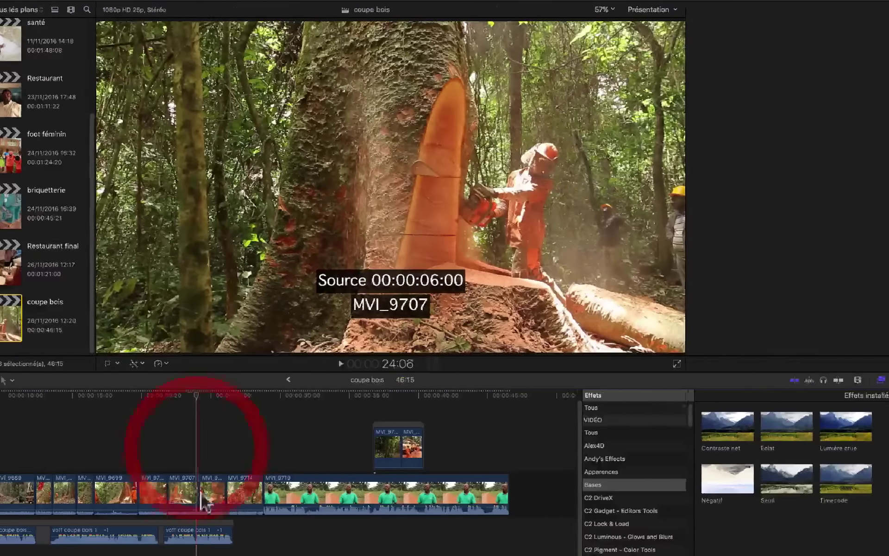
left_click(334, 533)
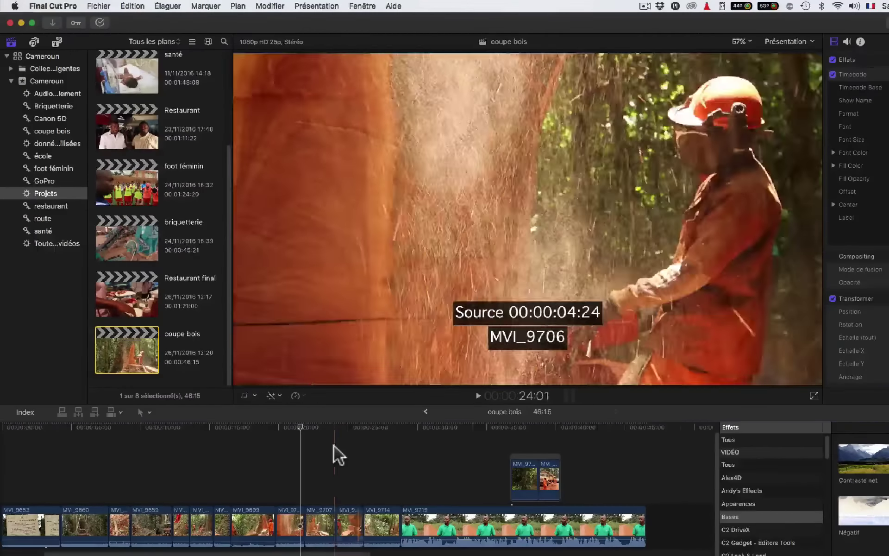
left_click(334, 456)
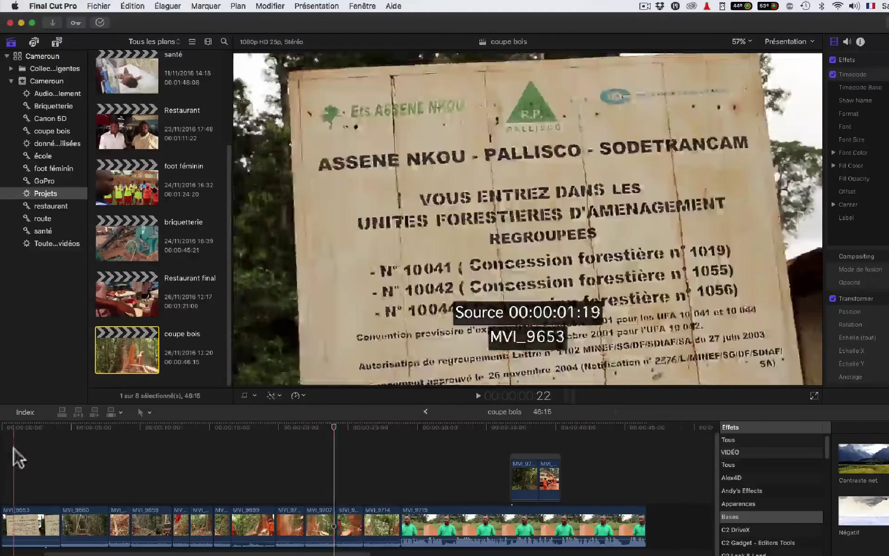
Select all the coupe bois timeline clips and remove their effects with Supprimer les effets.
left_click_drag(14, 449, 622, 555)
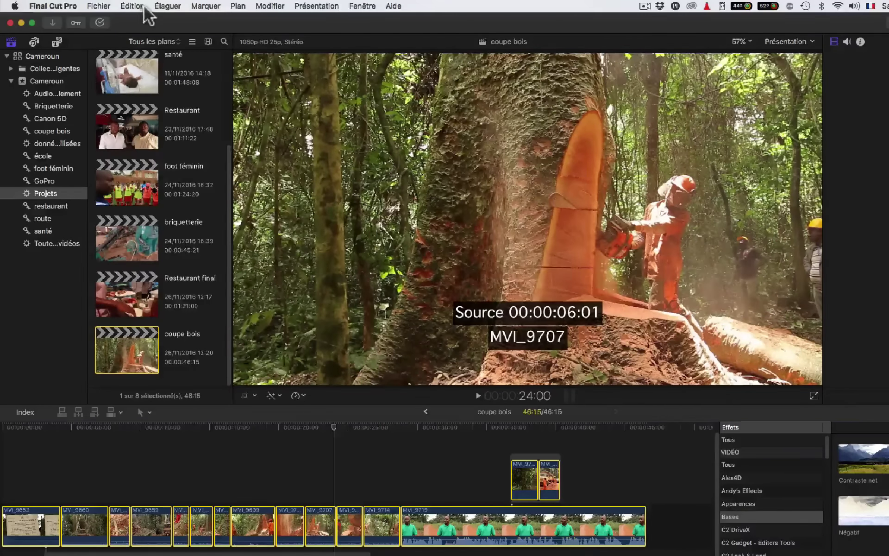
left_click(139, 6)
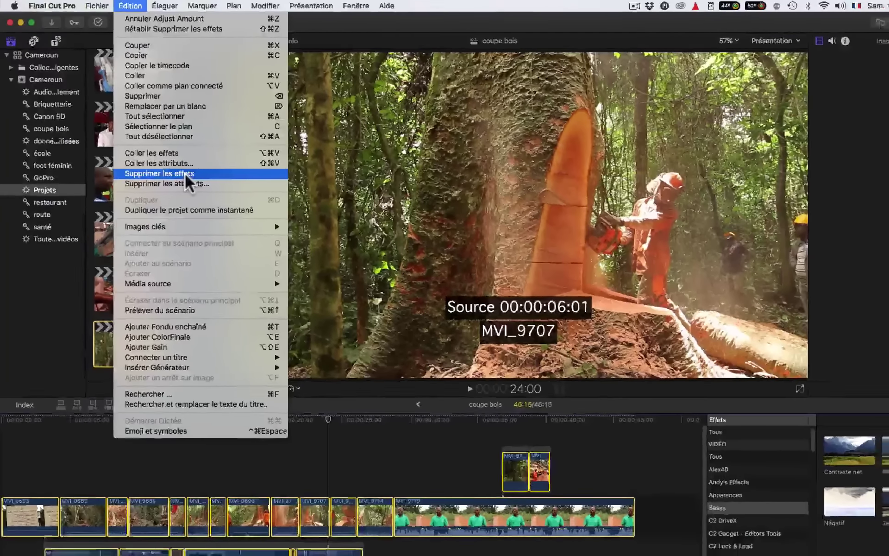
left_click(189, 178)
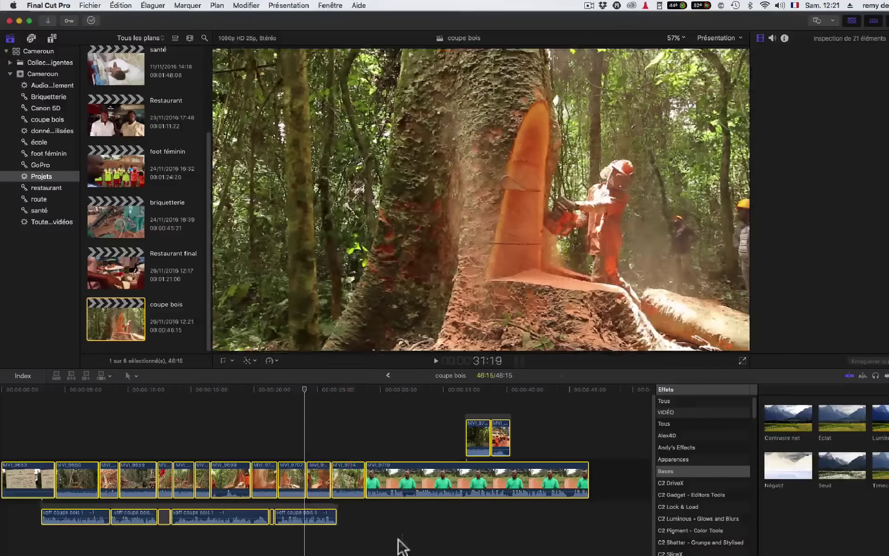
Check the last voff coupe bois 1 clip's audio effects in the inspector, and undo the Supprimer les effets operation.
left_click(385, 526)
left_click(301, 514)
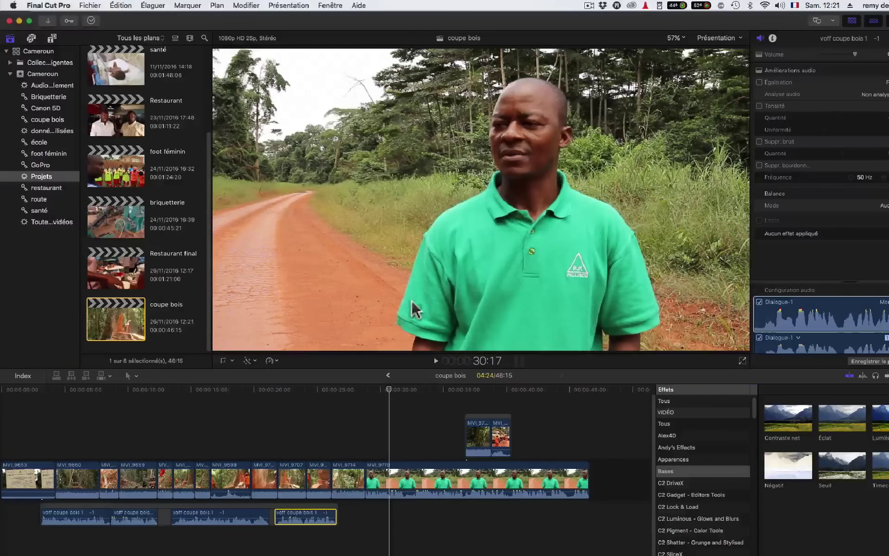
key("super+z")
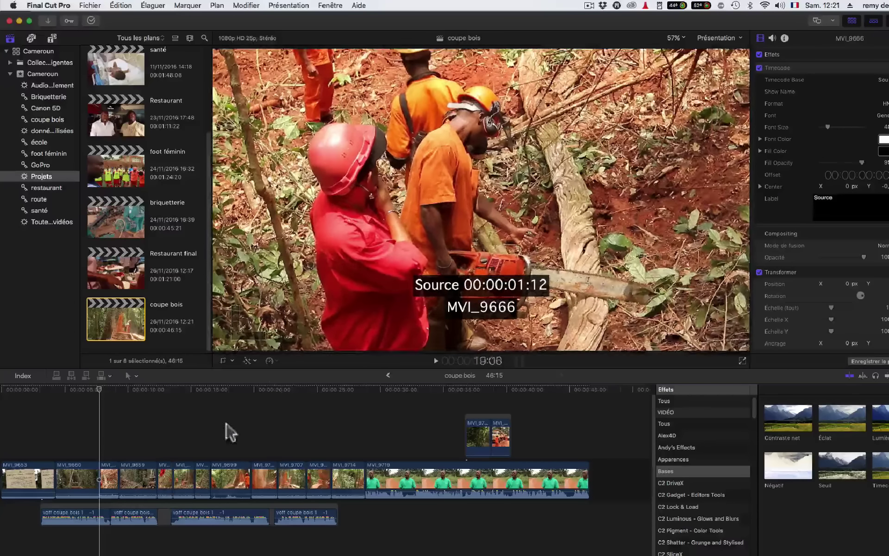
Inspect the audio effects of the last voff coupe bois 1 clip and the Timecode overlay on clip MVI_9707.
scroll(873, 302, "down", 3)
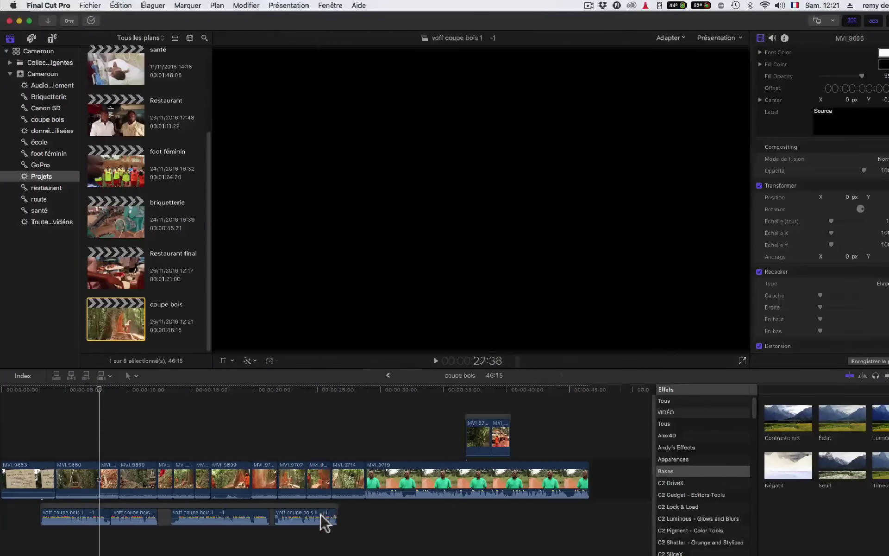
left_click(301, 518)
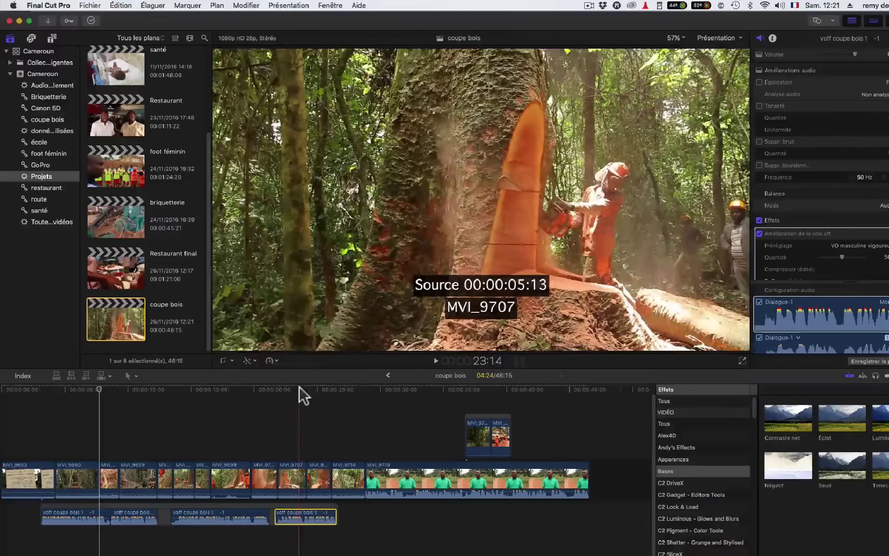
left_click(301, 389)
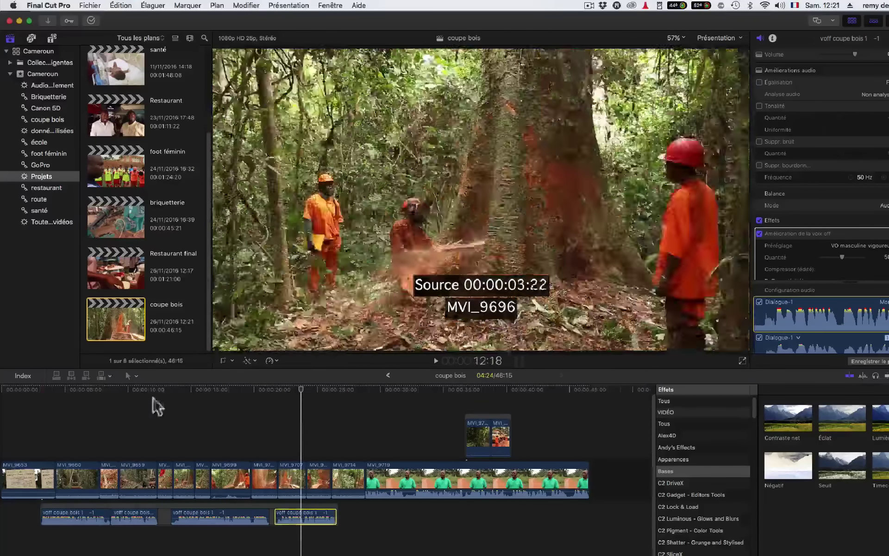
Select all the coupe bois timeline clips and remove only their video Timecode attribute with Supprimer les attributs, leaving Attributs audio unchecked.
left_click(33, 441)
left_click_drag(33, 442, 606, 543)
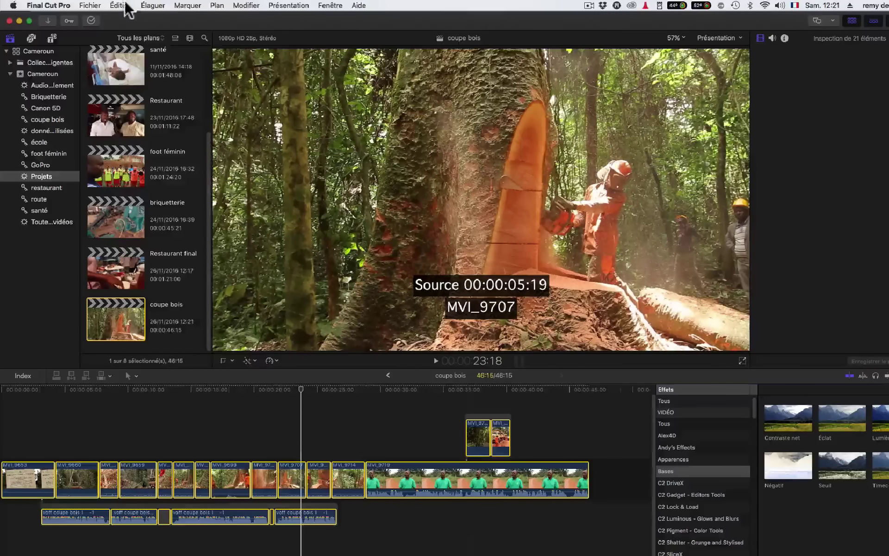
left_click(123, 6)
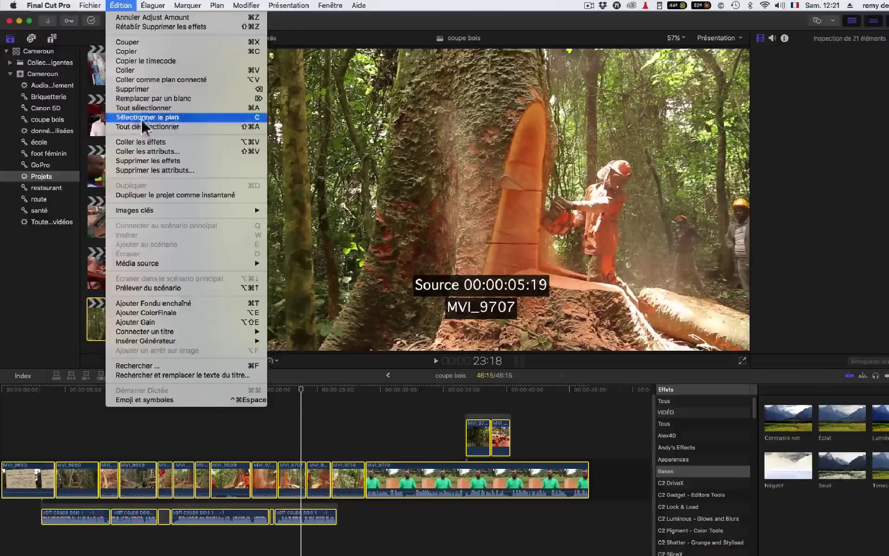
left_click(133, 170)
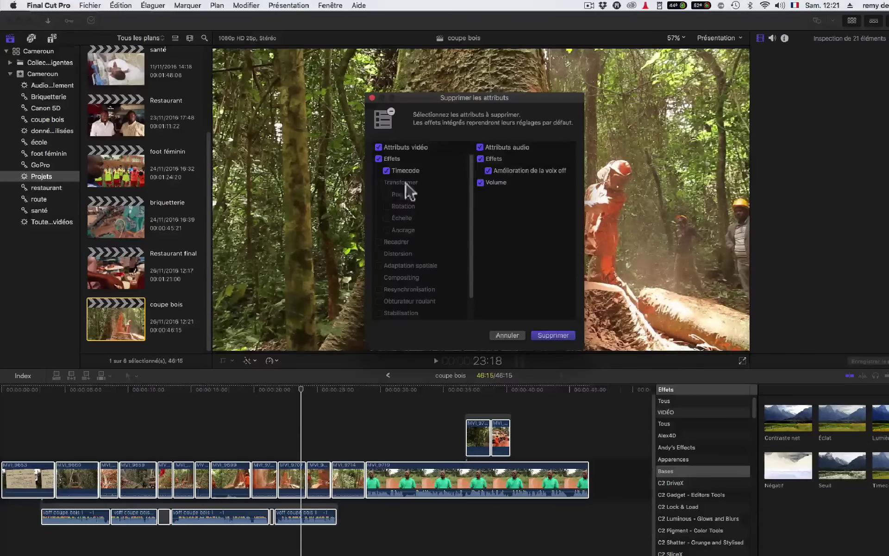
left_click(480, 147)
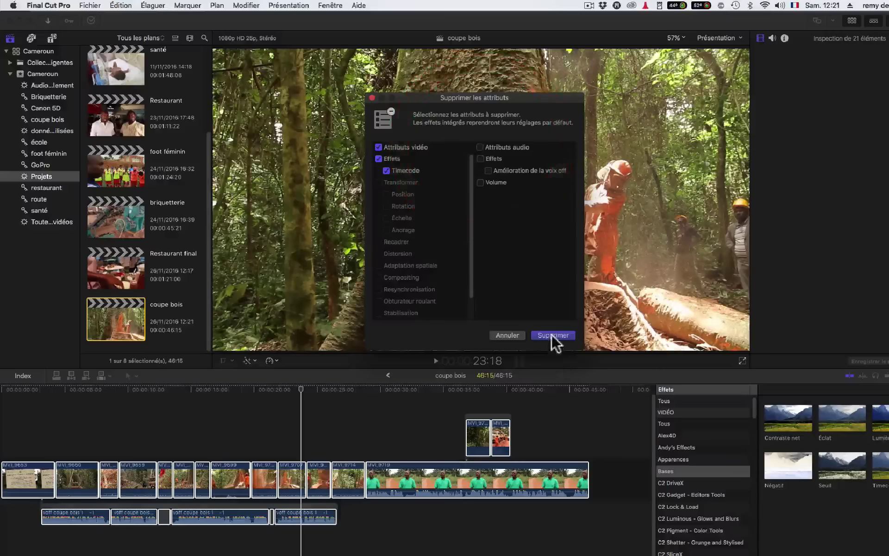
left_click(553, 335)
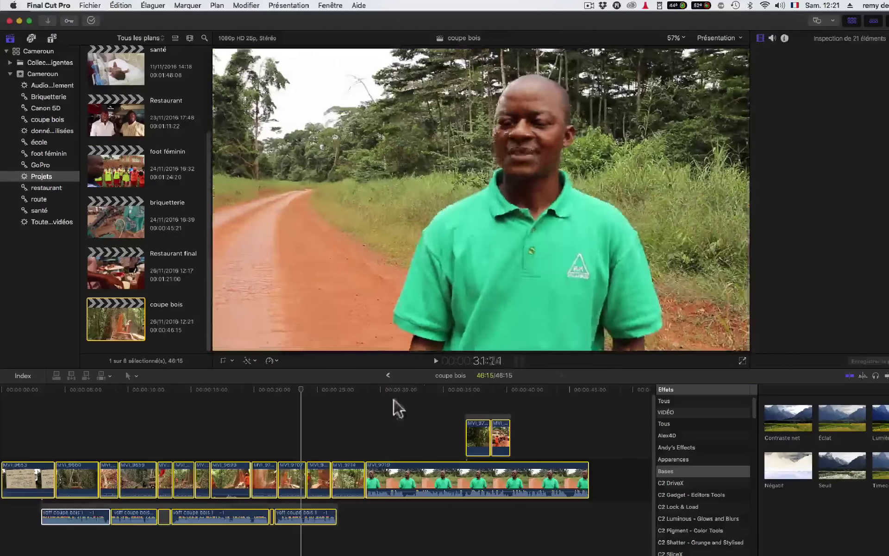
left_click(387, 414)
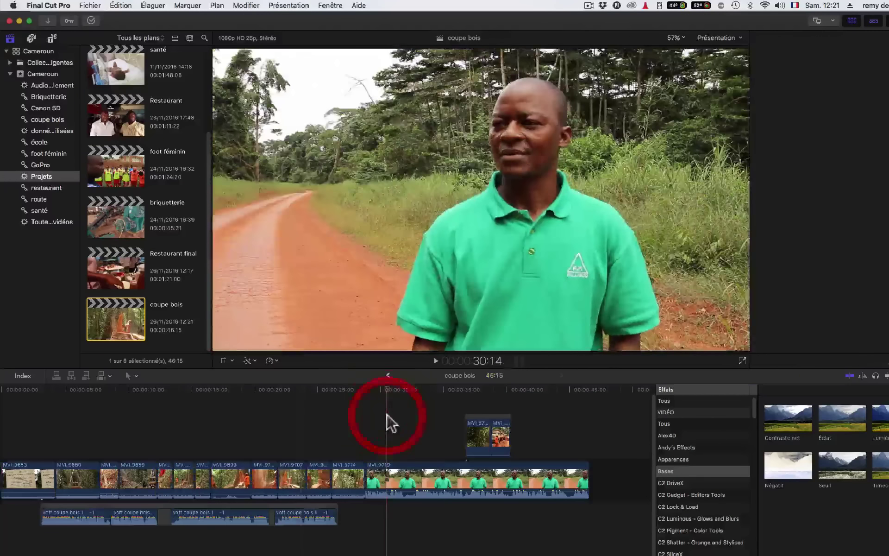